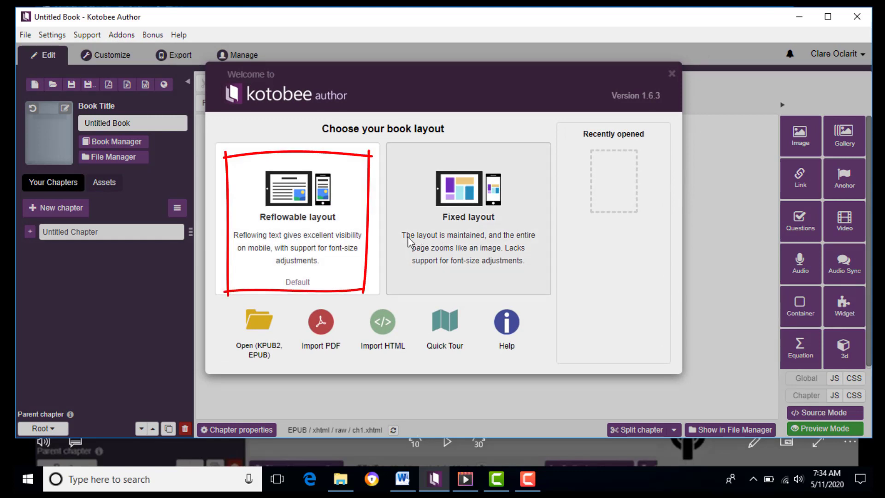
Create a new book using the Reflowable layout from the Welcome dialog
left_click(302, 231)
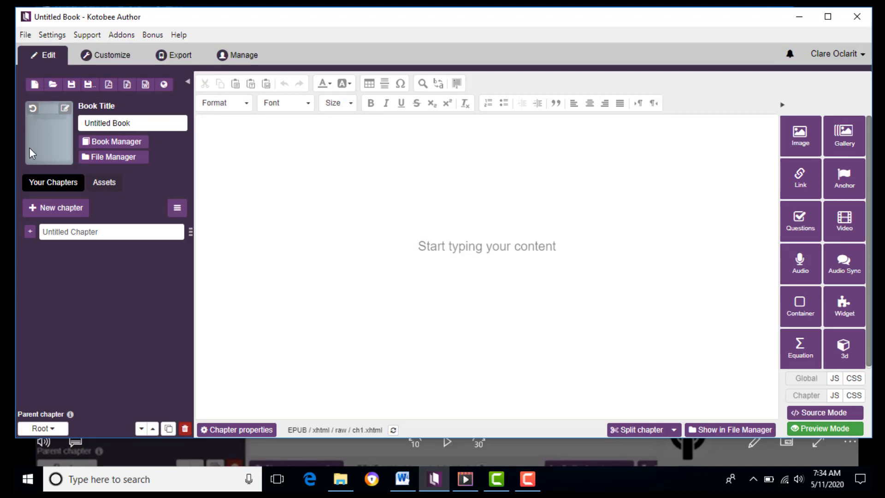
Set the Desktop image 'science book' as the book's cover image
left_click(65, 110)
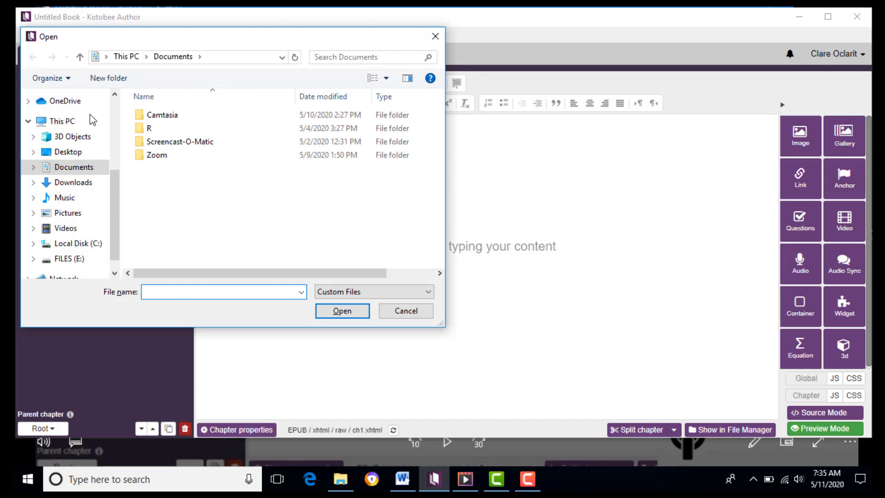
left_click(68, 151)
scroll(231, 193, "down", 2)
left_click(178, 259)
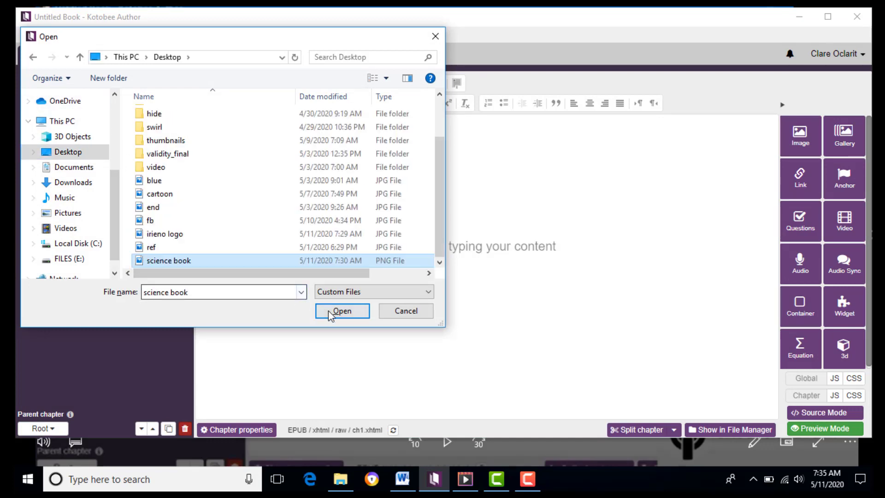
left_click(342, 310)
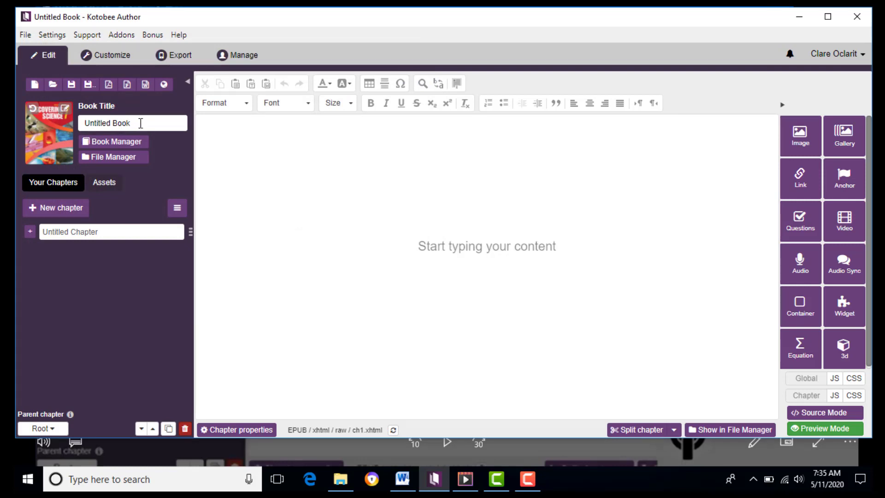
Replace the 'Untitled Book' title with 'Science 7'
left_click_drag(128, 123, 87, 124)
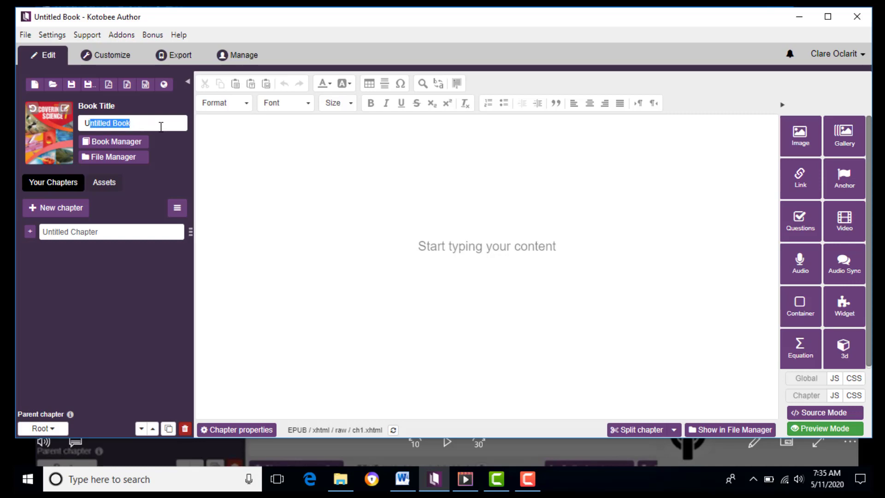
left_click(158, 124)
left_click_drag(158, 124, 81, 123)
type("Science 7")
In the book information, enter the author's name and change Rights from Kotobee to Irineo
left_click(102, 144)
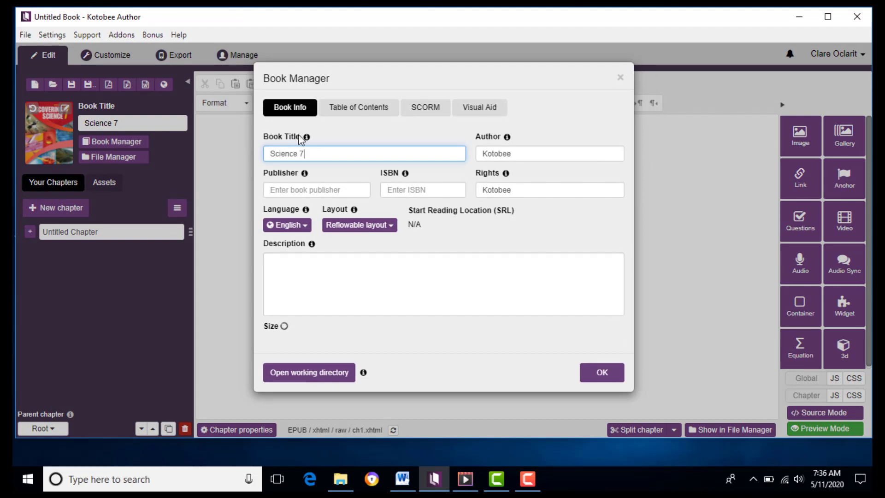
left_click_drag(534, 154, 482, 157)
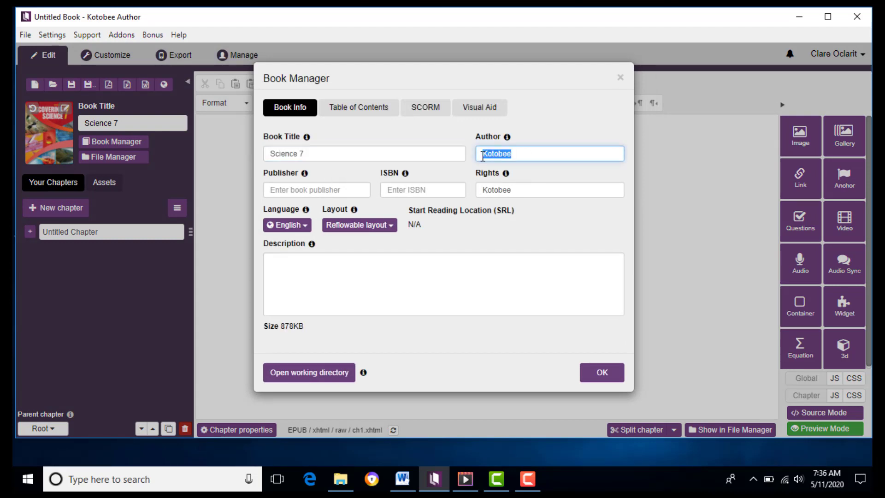
type("Clare Oclarit")
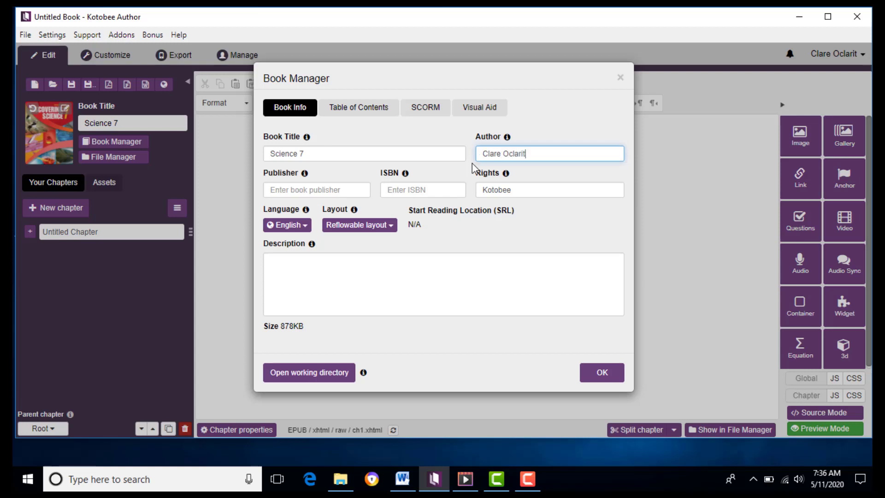
left_click(342, 191)
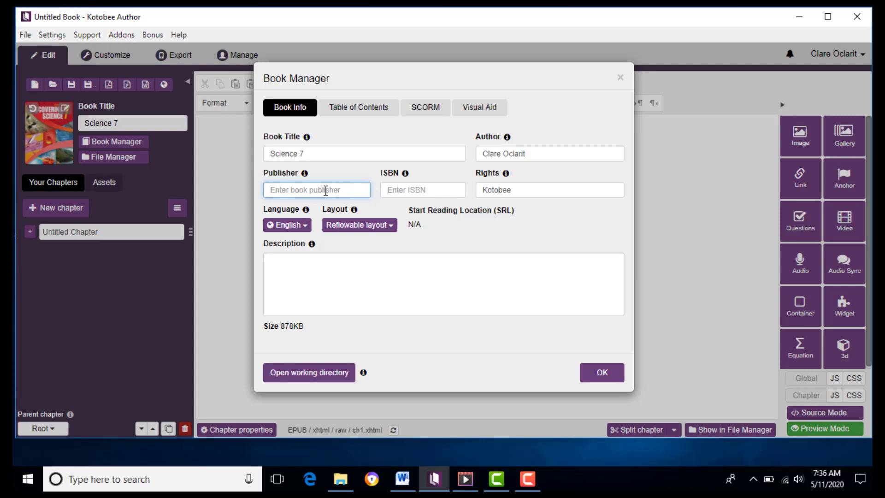
left_click(402, 189)
left_click_drag(520, 189, 479, 190)
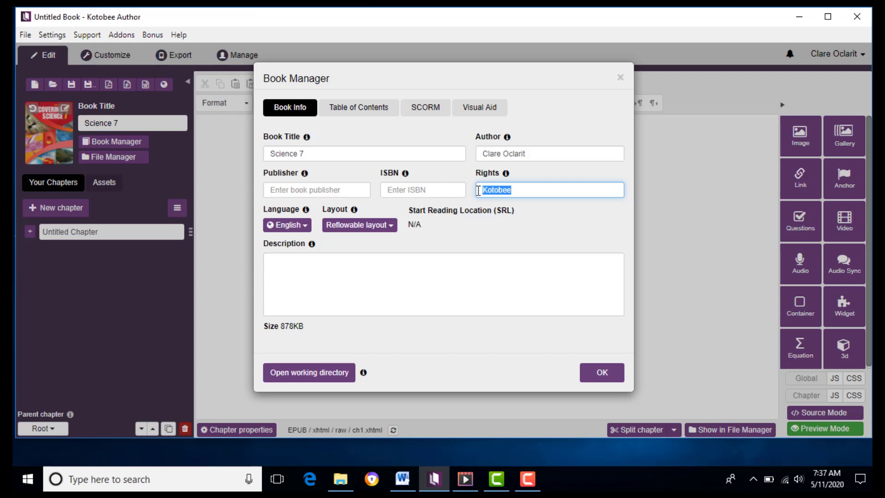
type("Irineo High School")
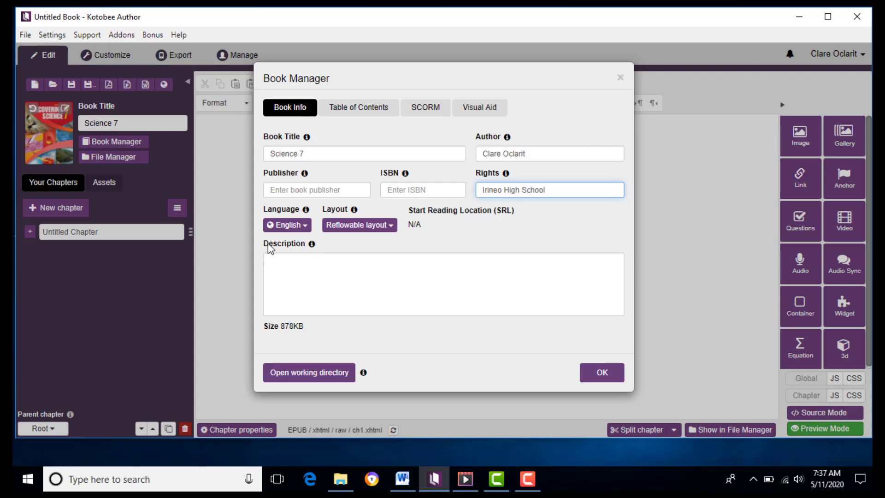
left_click(300, 261)
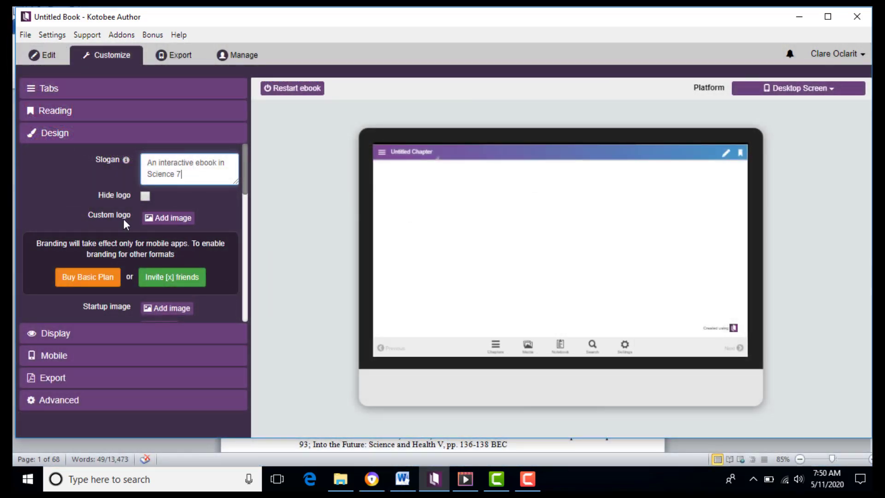
Add the Desktop image 'irieno logo' as the ebook's startup image
scroll(184, 227, "down", 3)
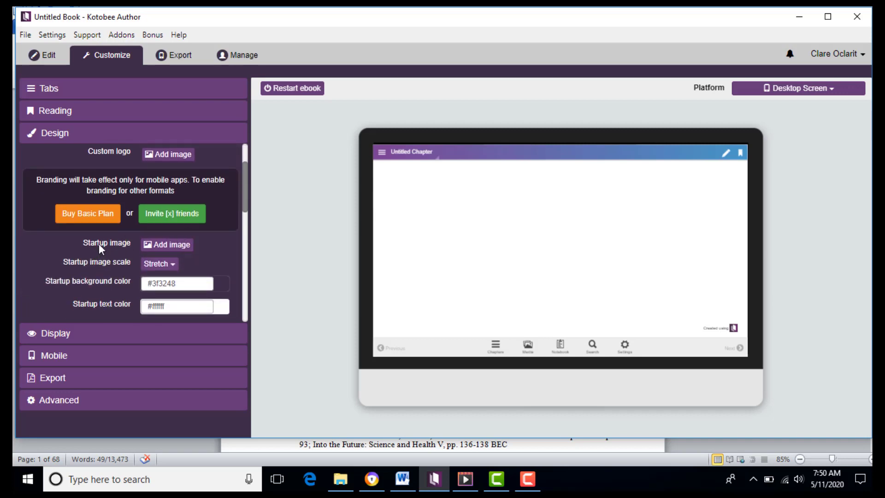
left_click(162, 245)
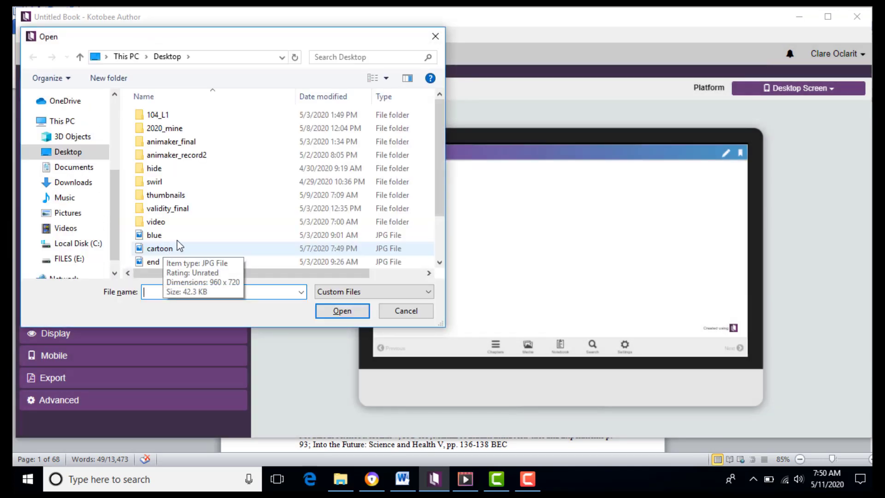
scroll(195, 233, "down", 1)
left_click(167, 261)
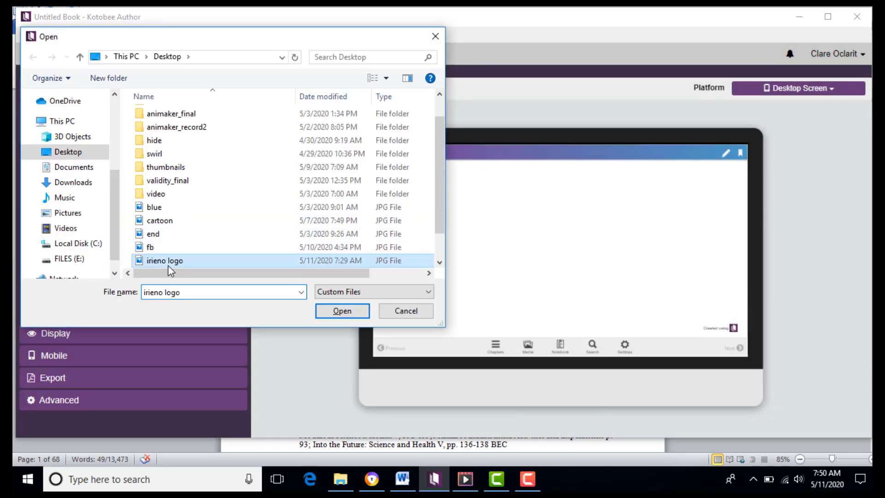
left_click(334, 313)
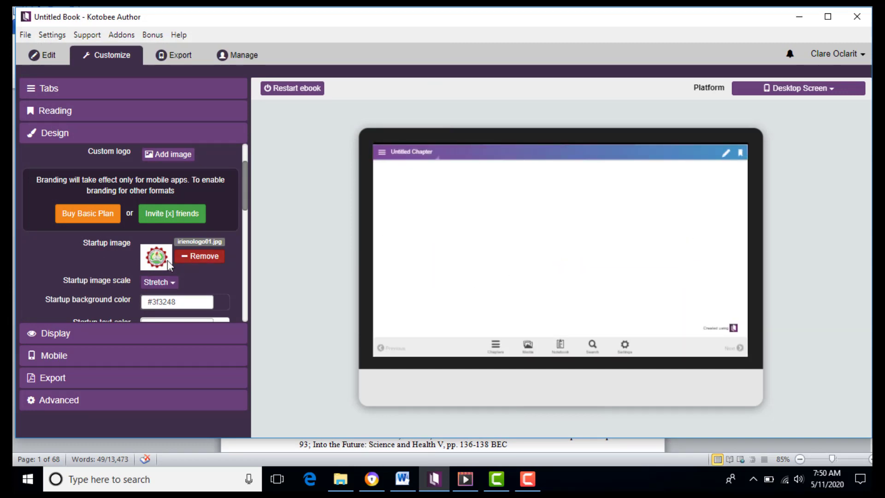
scroll(169, 266, "down", 3)
scroll(170, 266, "down", 3)
scroll(194, 251, "up", 6)
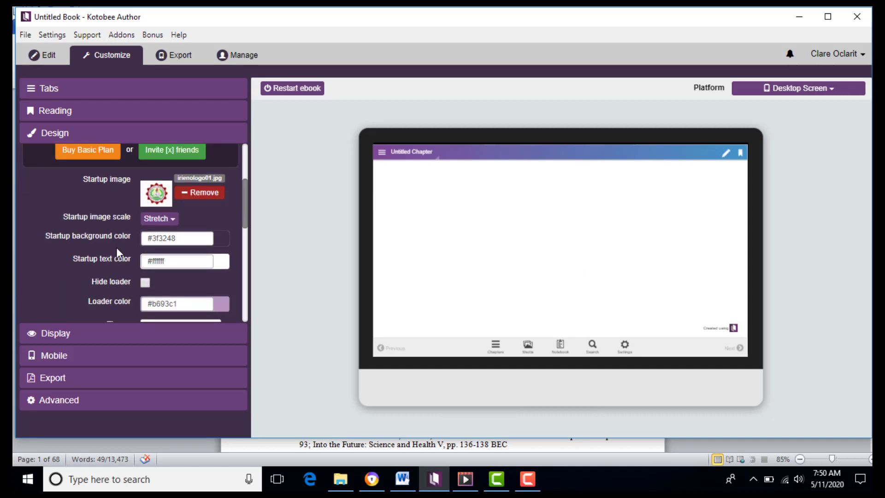
scroll(116, 247, "down", 2)
scroll(191, 248, "down", 6)
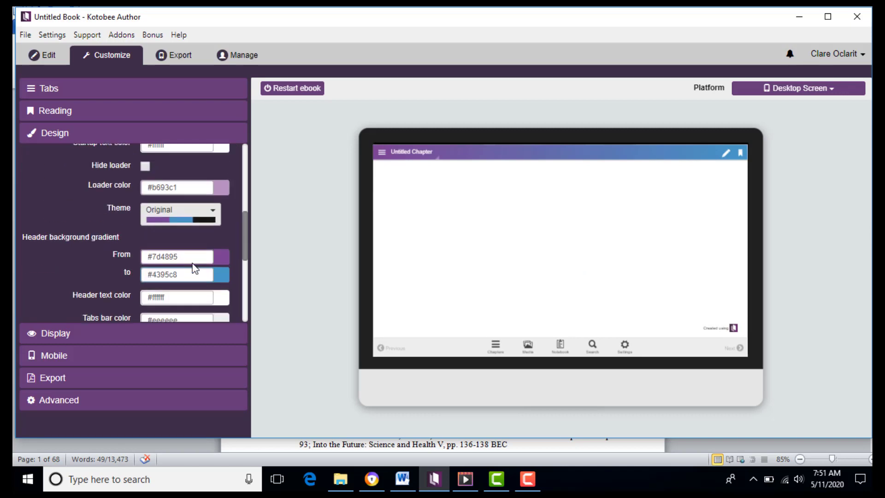
scroll(178, 250, "down", 3)
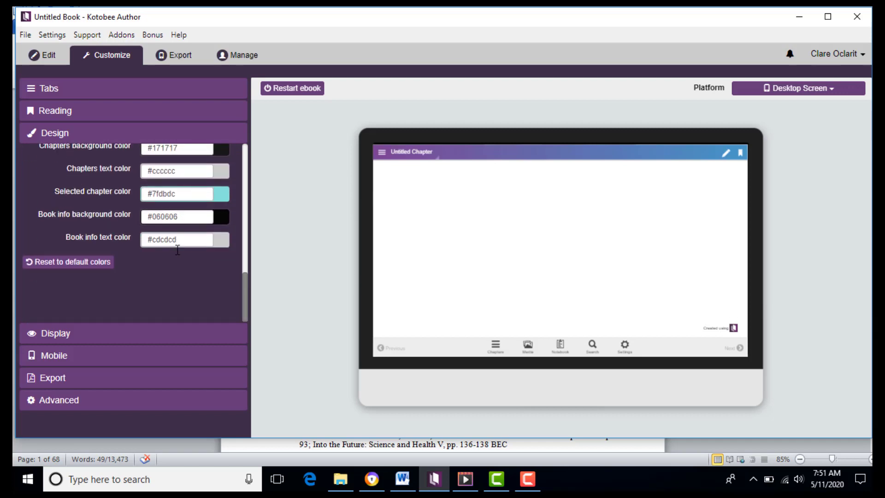
scroll(177, 251, "up", 12)
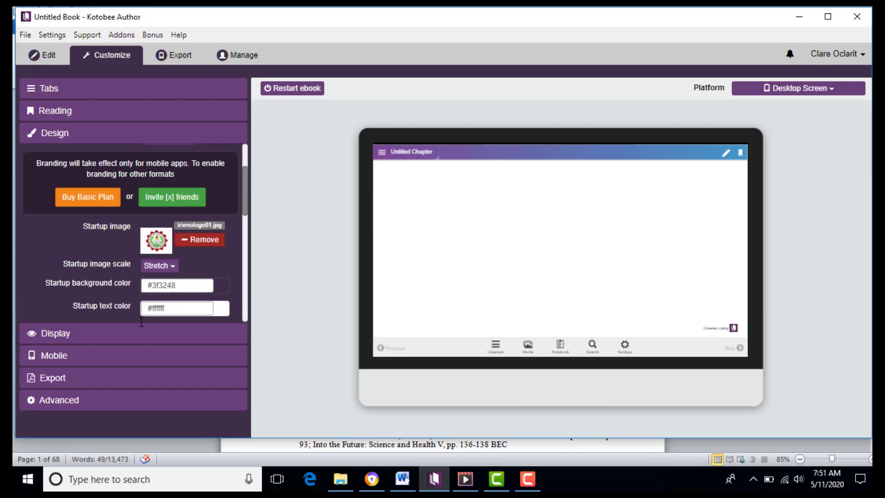
Preview on a Samsung Galaxy S4 and open the Science 7 book-info panel with its description
left_click(804, 91)
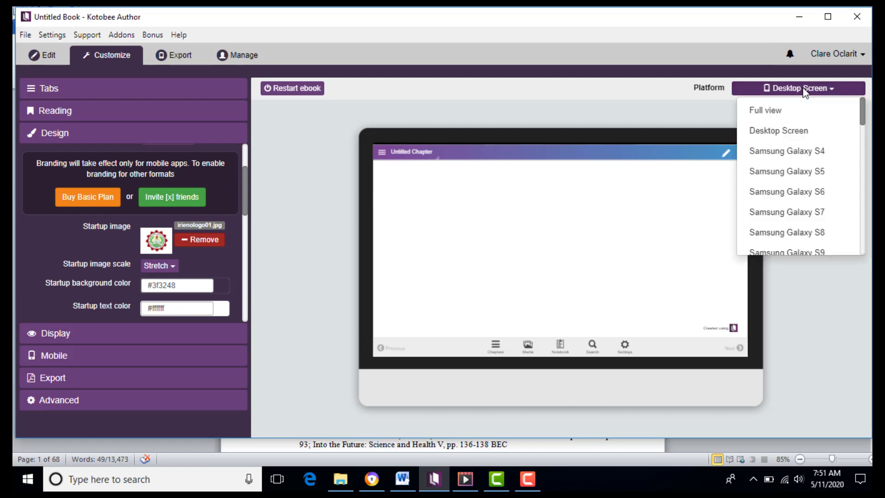
left_click(804, 152)
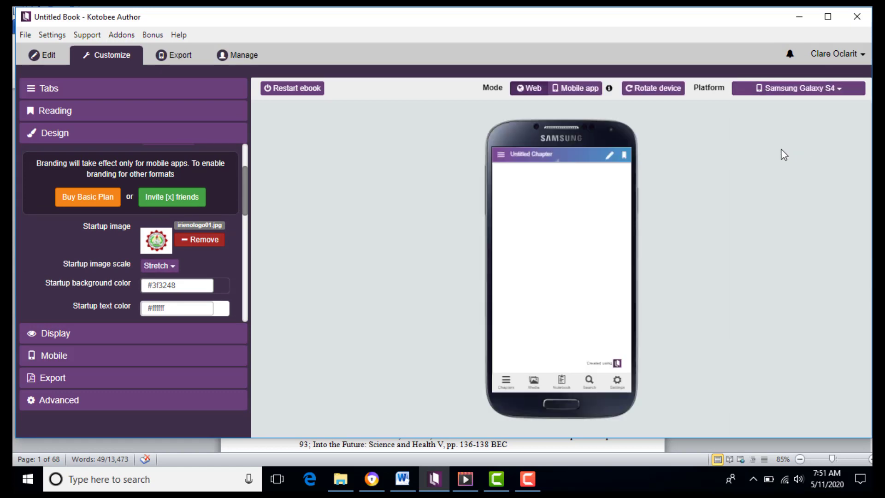
left_click(502, 156)
left_click(510, 179)
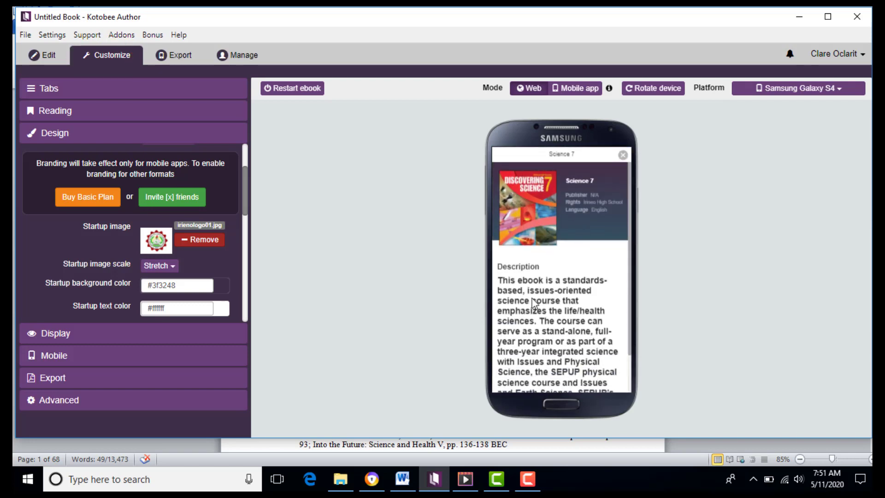
scroll(568, 251, "down", 1)
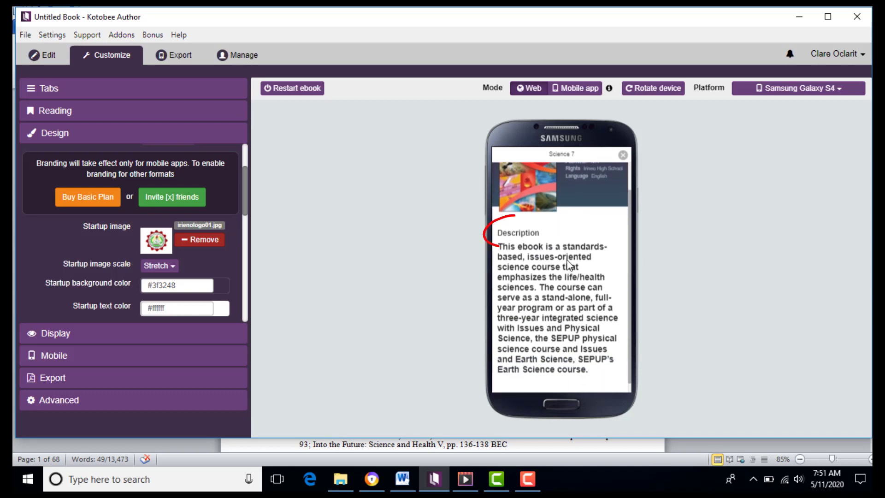
scroll(565, 168, "up", 1)
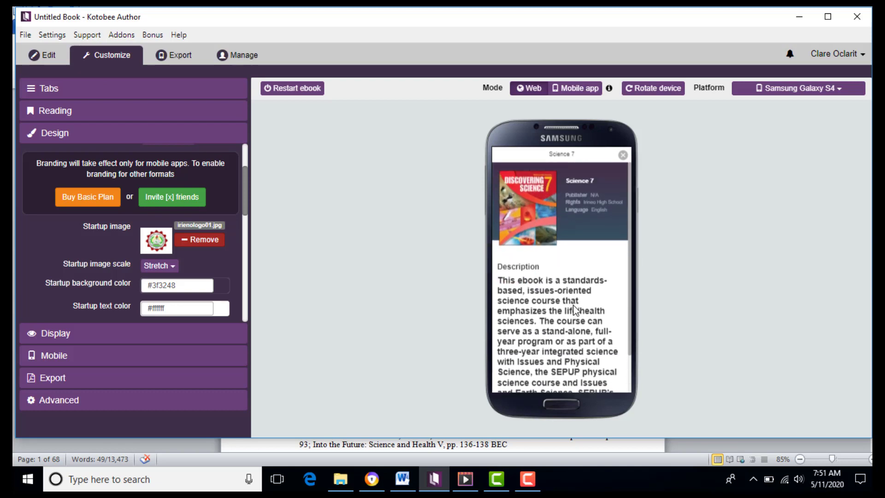
scroll(574, 305, "down", 1)
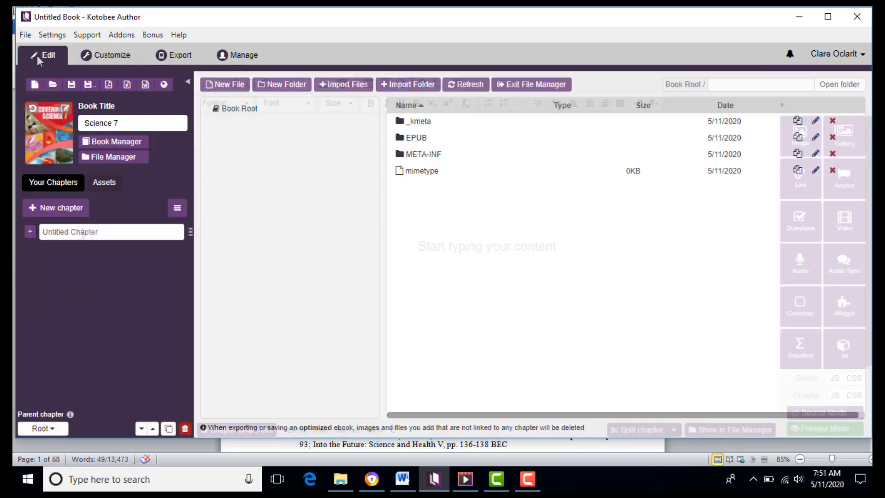
Name the chapter 'Chapter 1', paste the static electricity paragraph from Word, and select 'electricity'
type("Chapter")
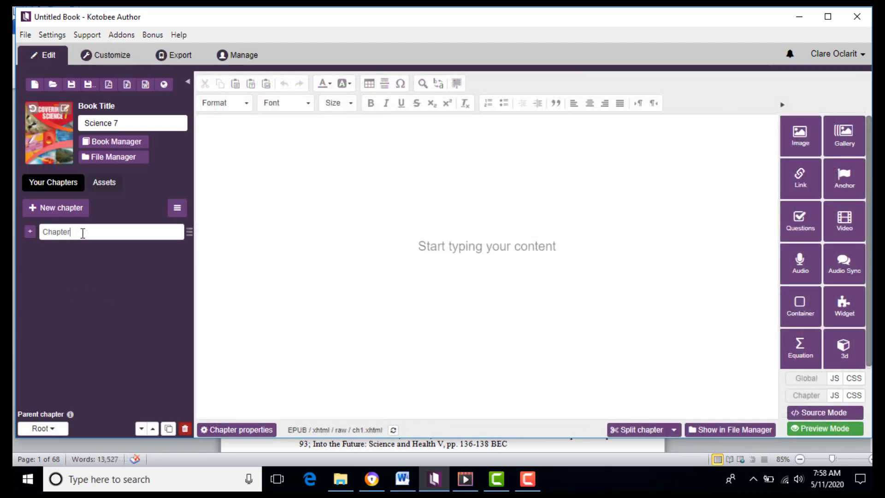
type(" 1")
key("alt+Tab")
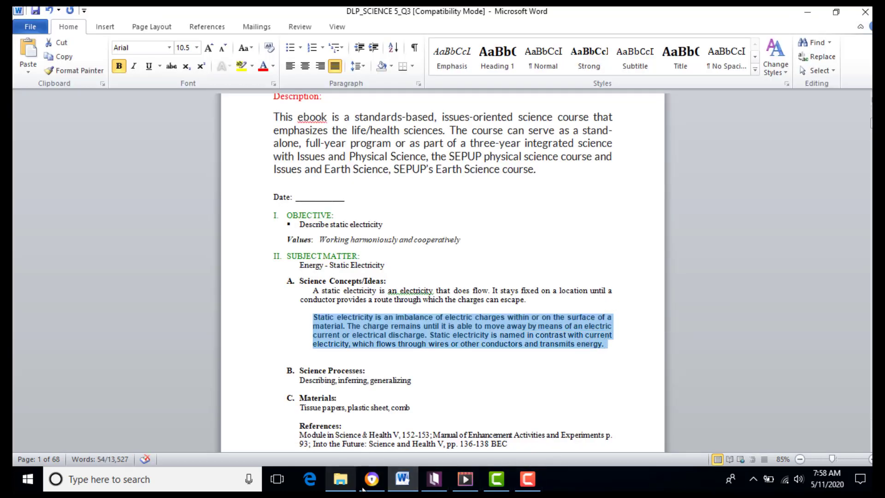
mouse_move(480, 484)
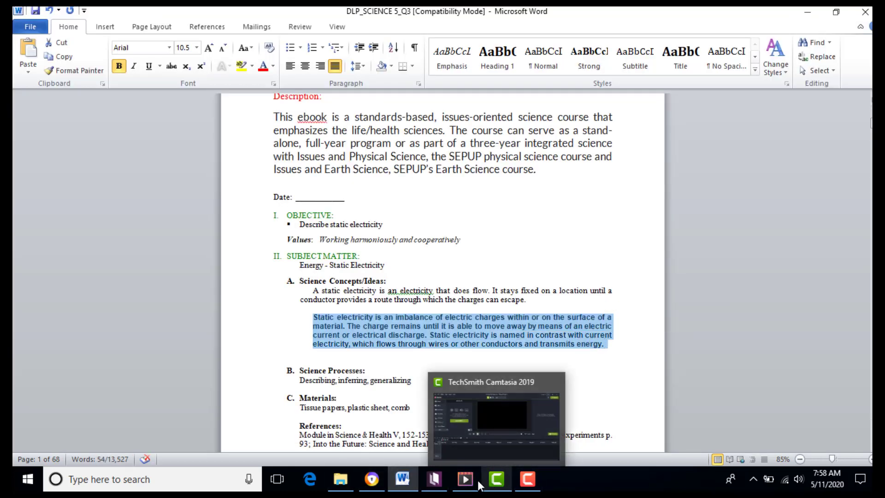
left_click(435, 480)
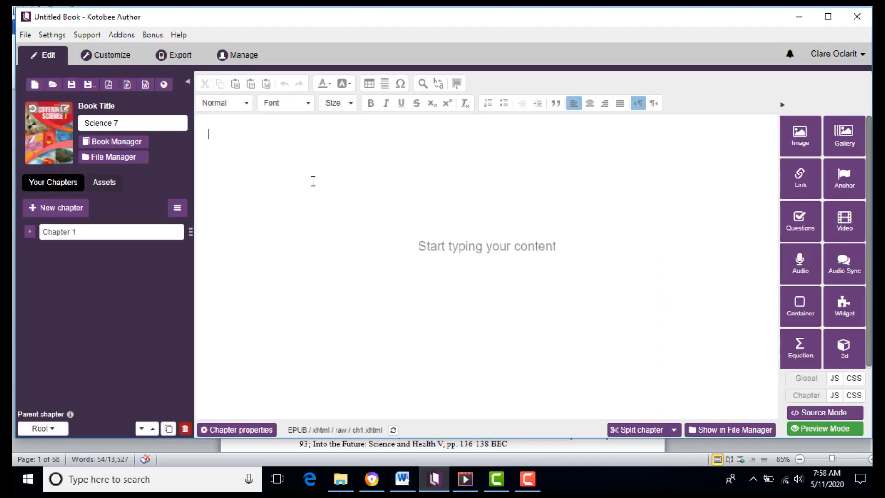
type("Static electricity is an imbalance of electric charges within or on the surface of a material. The charge remains until it is able to move away by means of an electric current or electrical discharge. Static electricity is named in contrast with current electricity, which flows through wires or other conductors and transmits energy.")
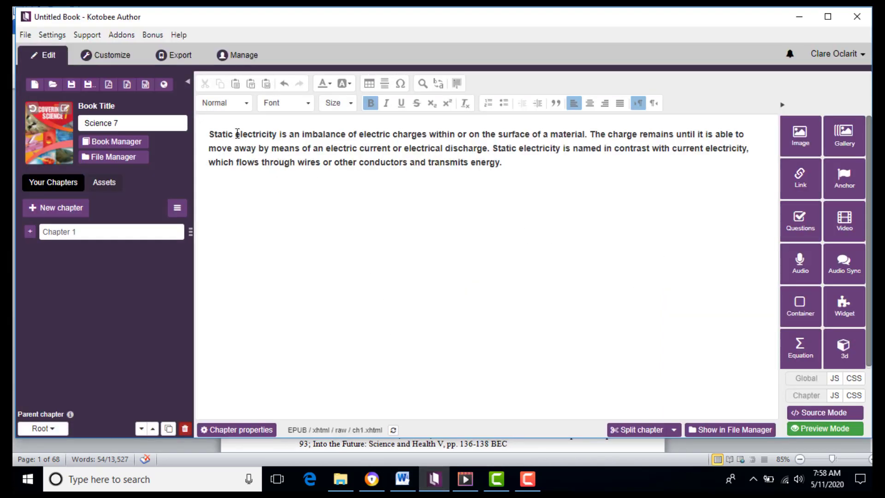
left_click_drag(235, 134, 278, 135)
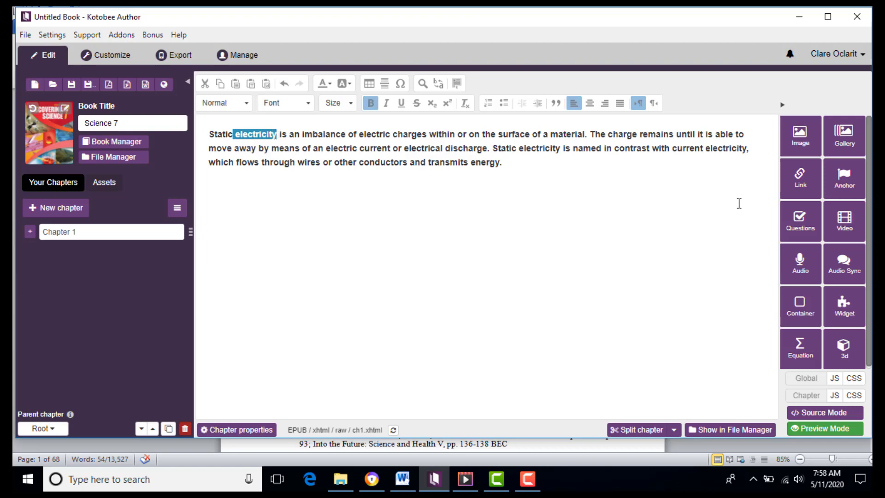
Link 'electricity' to a popup message containing the pasted definition
left_click(799, 185)
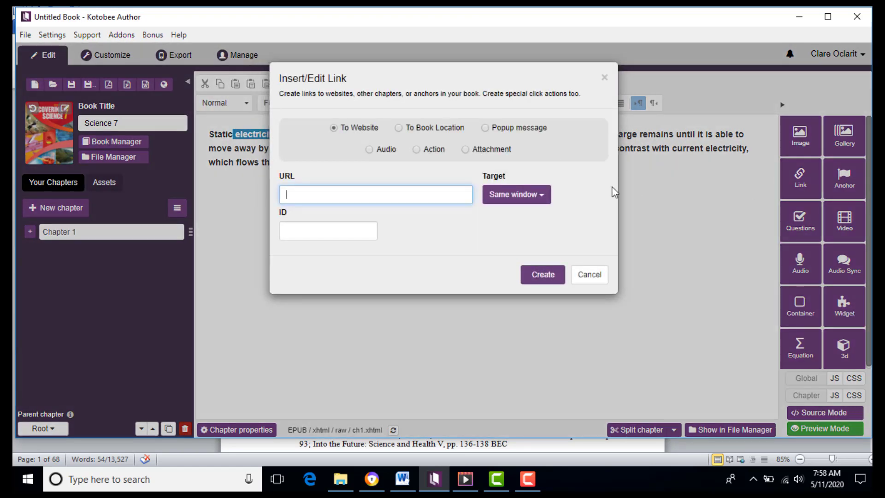
left_click(485, 128)
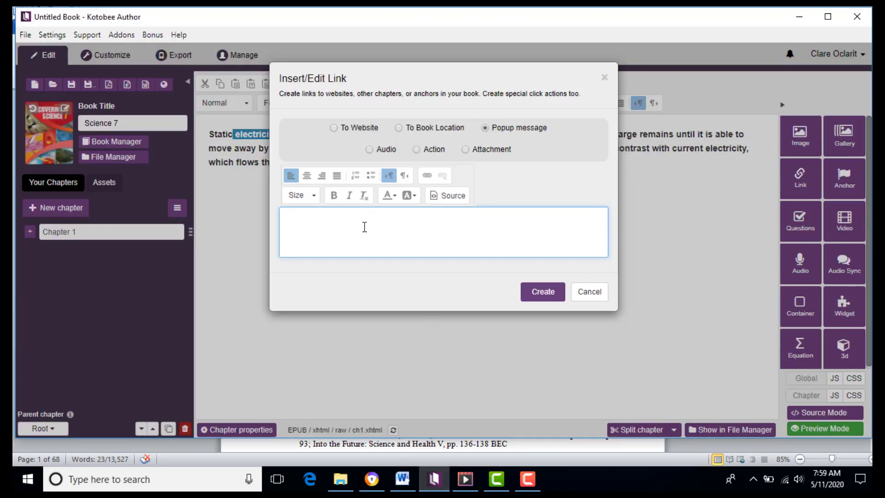
type("an electricity that does flow. It stays fixed on a location until a conductor provides a route through which the charges can escape")
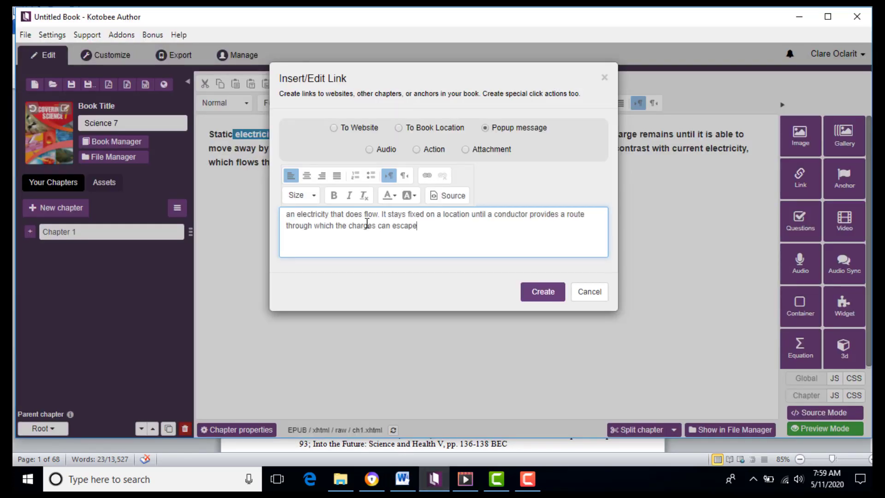
left_click(542, 291)
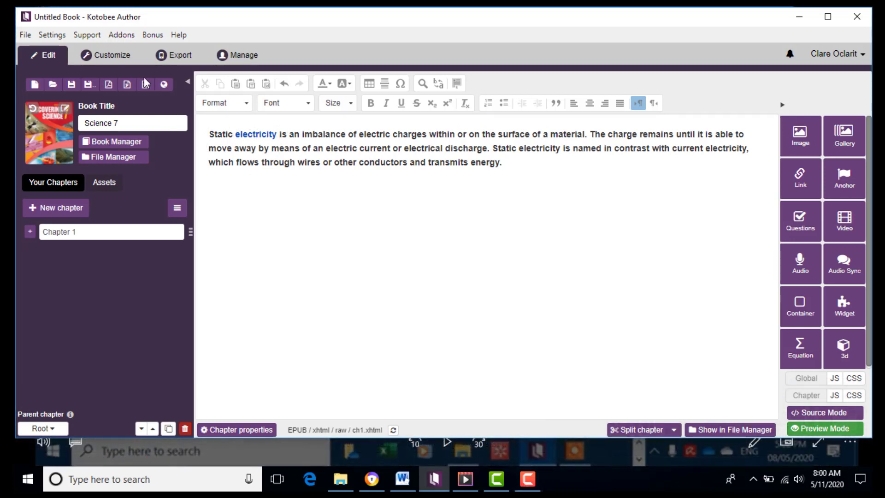
left_click(110, 54)
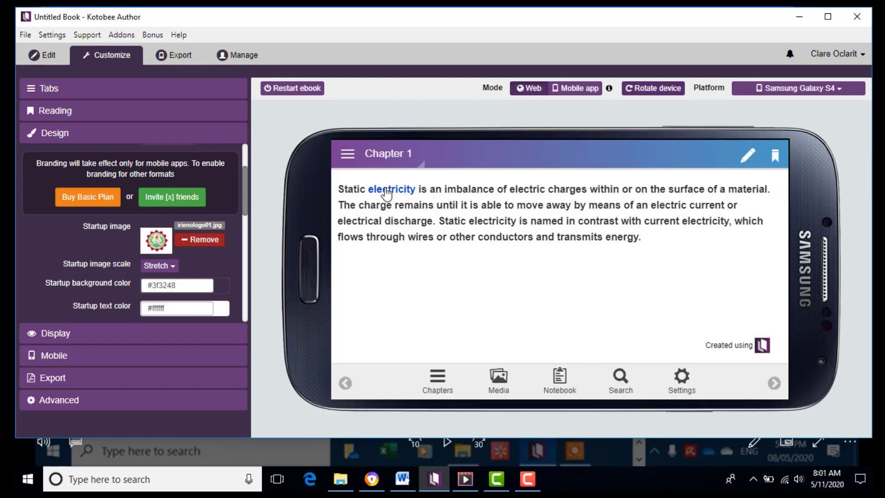
Tap 'electricity' in the phone preview, dismiss its definition popup, and return to the editor
left_click(385, 189)
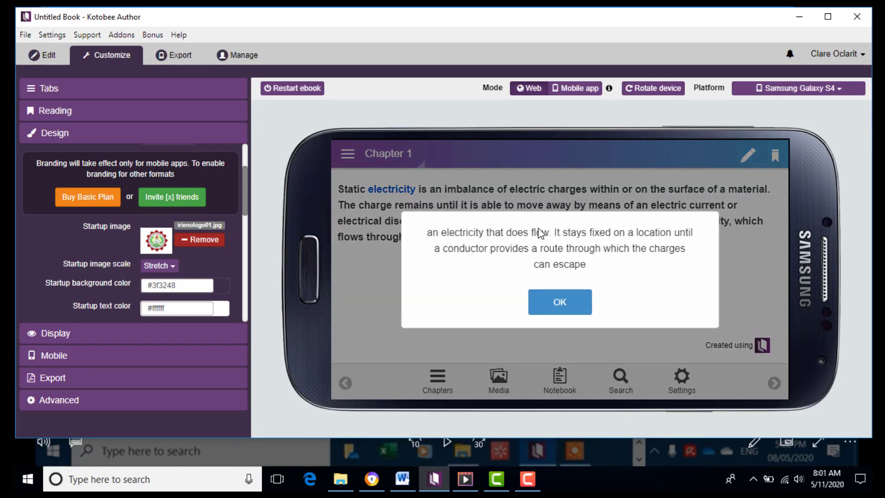
left_click(571, 307)
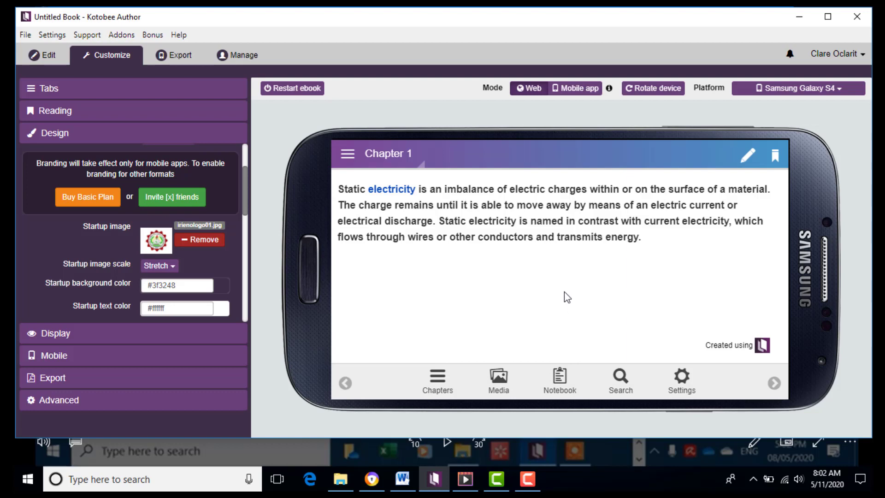
left_click(44, 56)
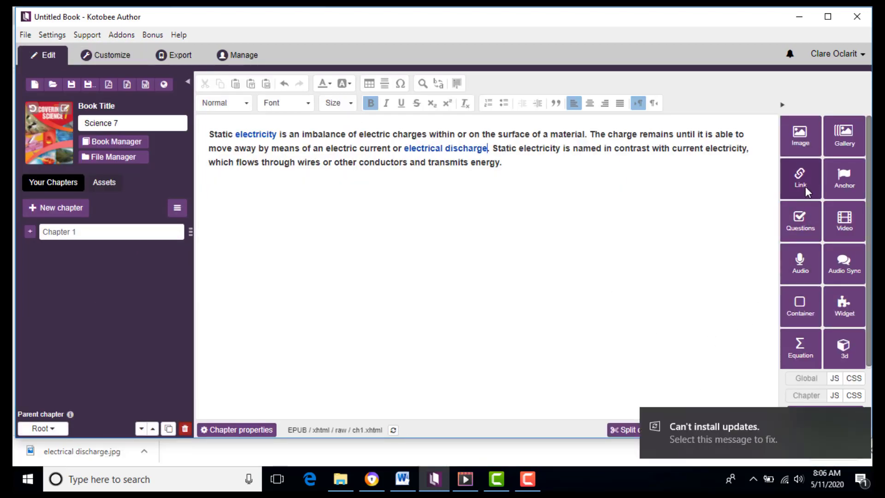
Replace the popup image on 'electrical discharge' with electrical discharge.jpg and save the link
left_click(799, 179)
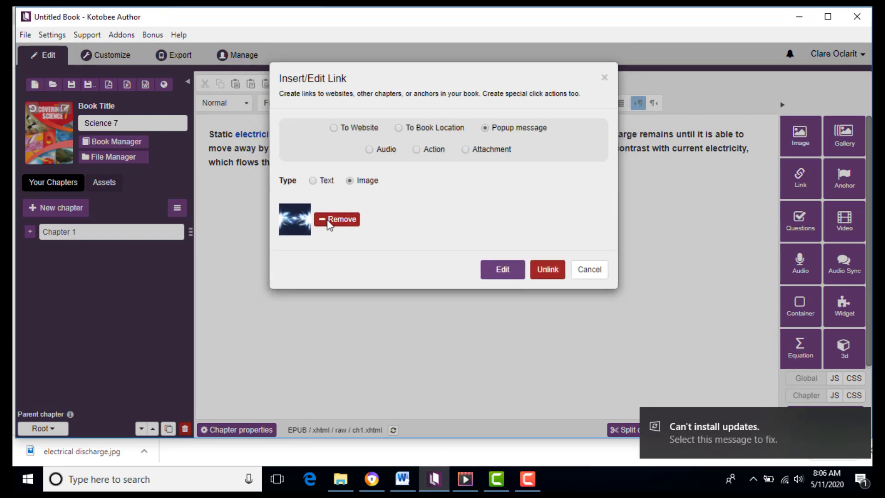
left_click(329, 221)
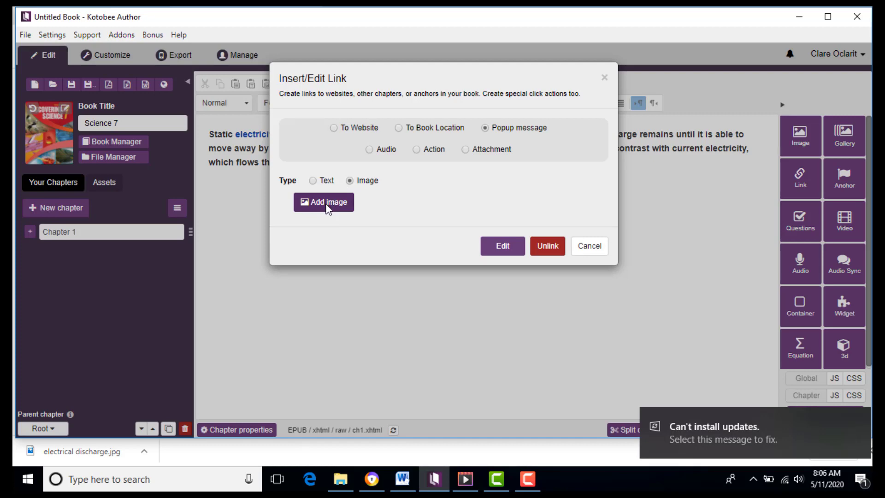
left_click(327, 203)
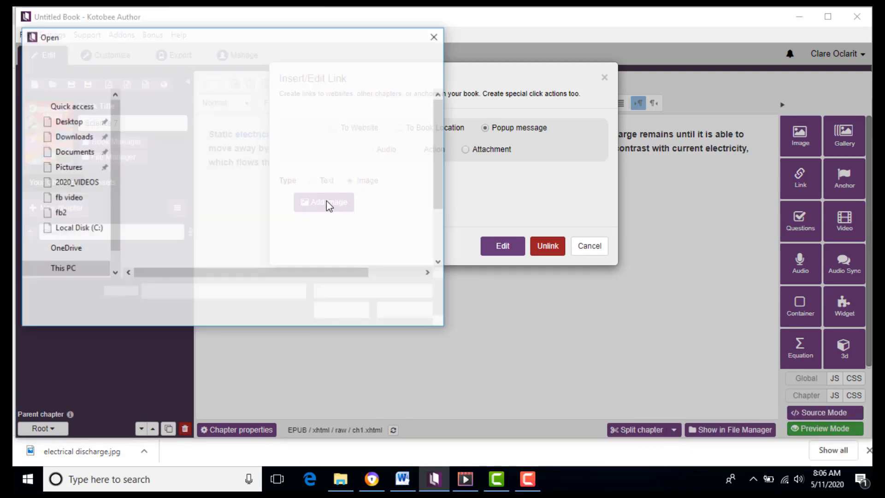
left_click(343, 310)
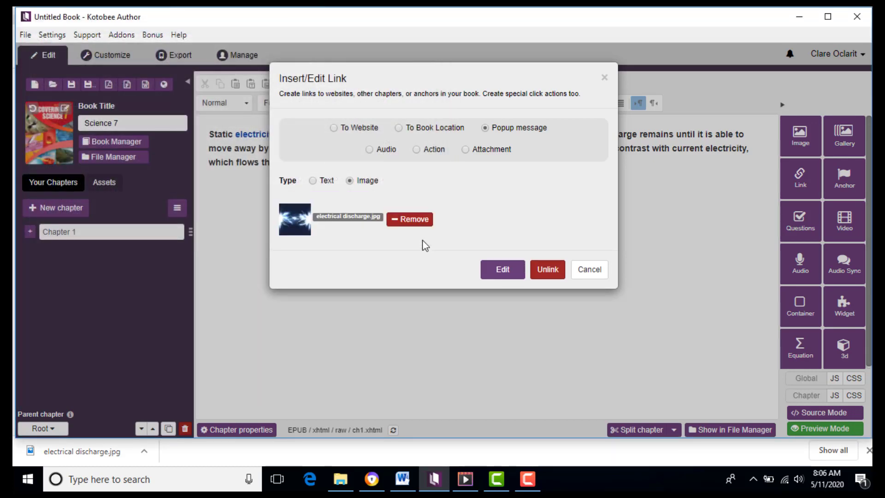
left_click(507, 272)
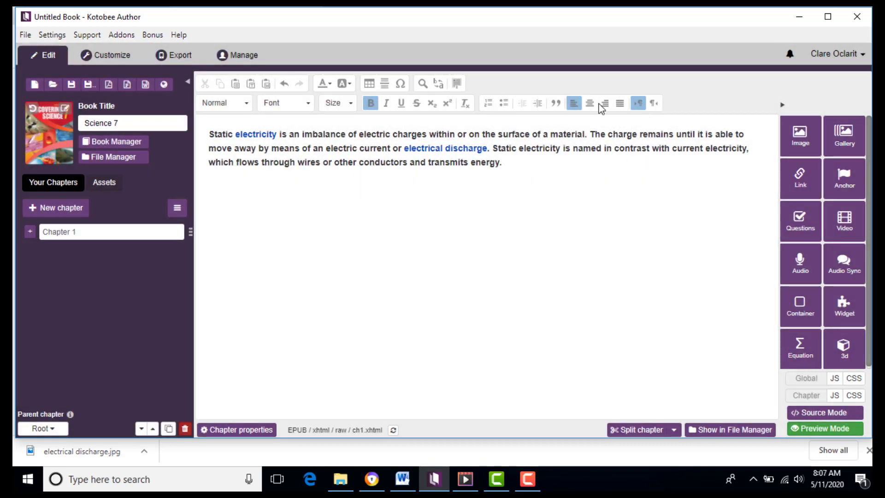
Tap 'electrical discharge' in the phone preview, close its lightning image popup, and return to Chapter 1
left_click(90, 53)
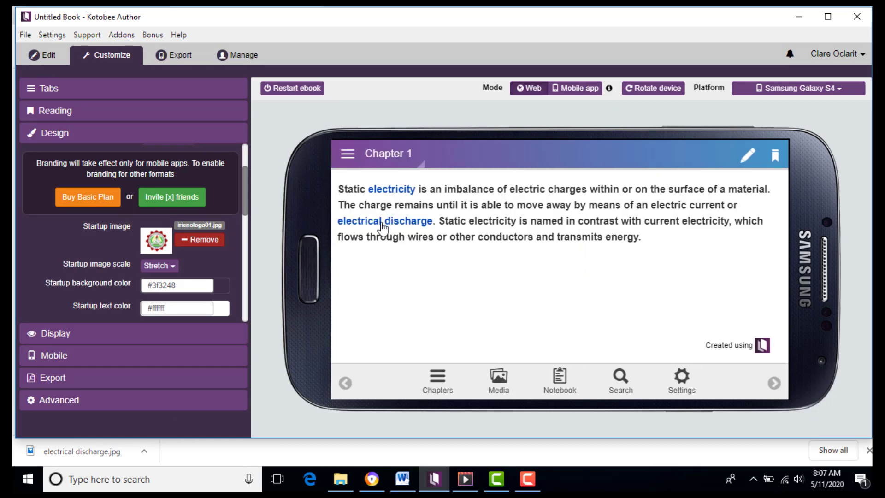
left_click(381, 226)
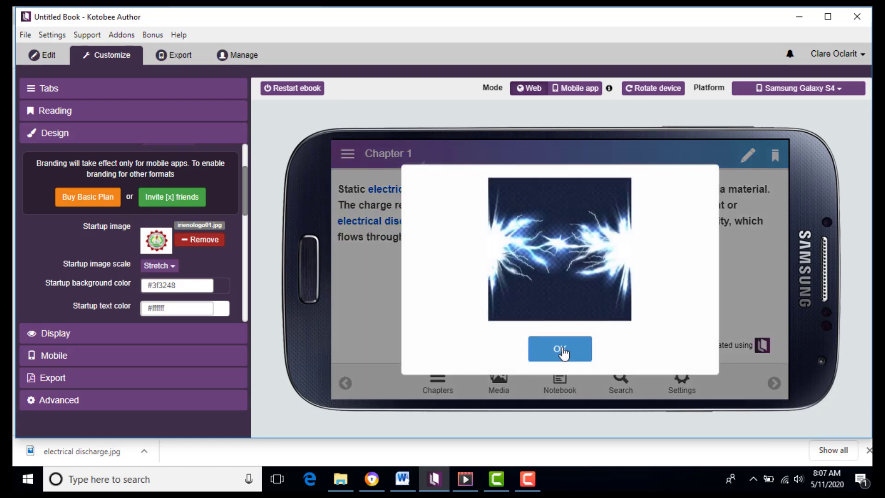
left_click(561, 352)
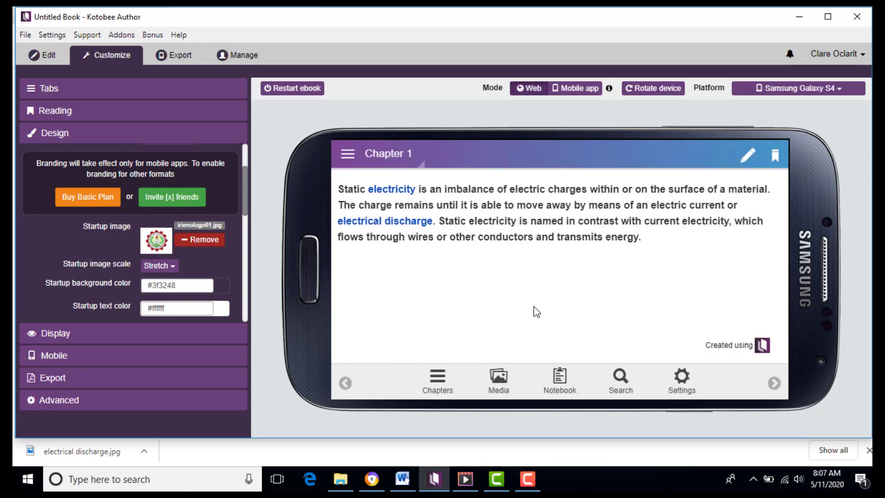
left_click(38, 57)
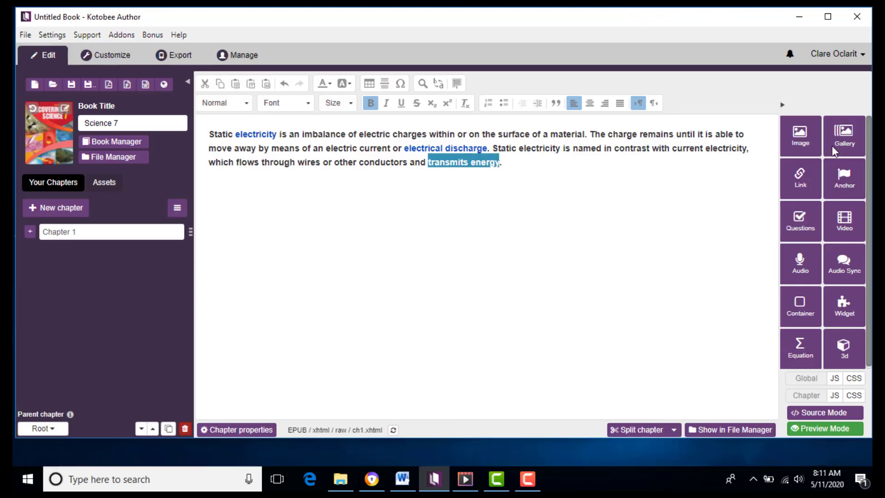
Replace 'transmits energy' with a carousel gallery of e1.jpg, e2.jpg and e3.jpg from the gallery folder
left_click(848, 141)
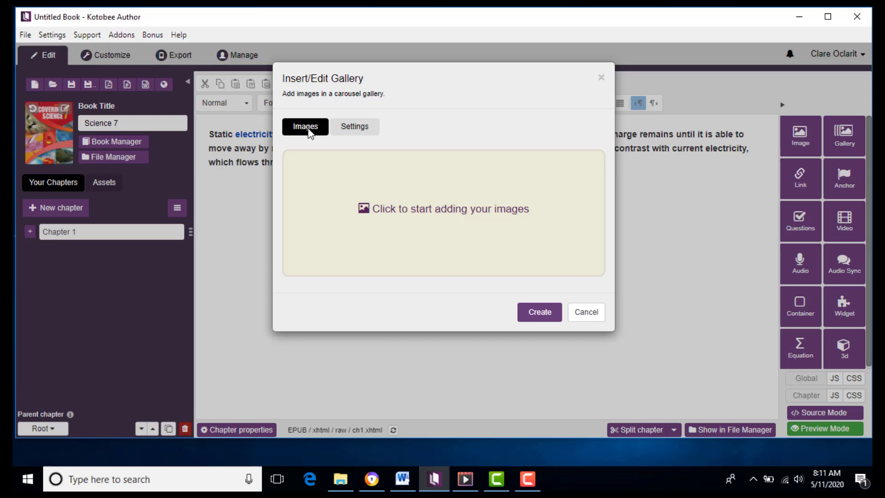
left_click(374, 219)
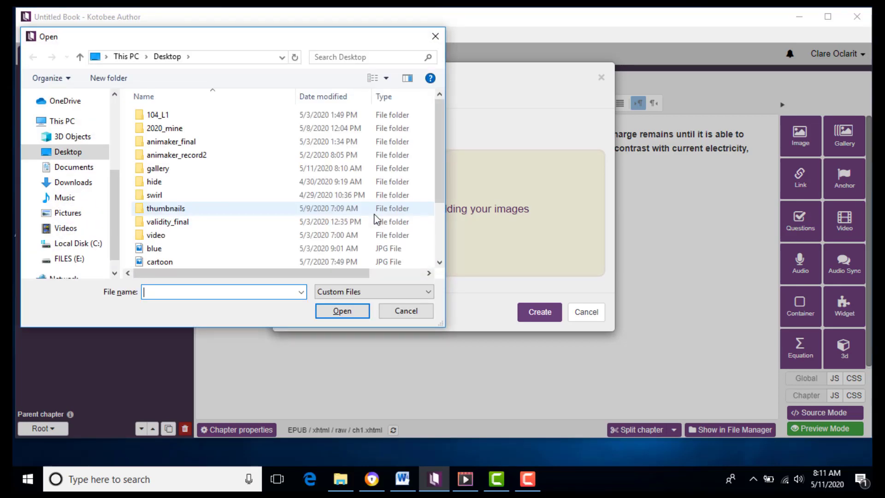
double_click(178, 170)
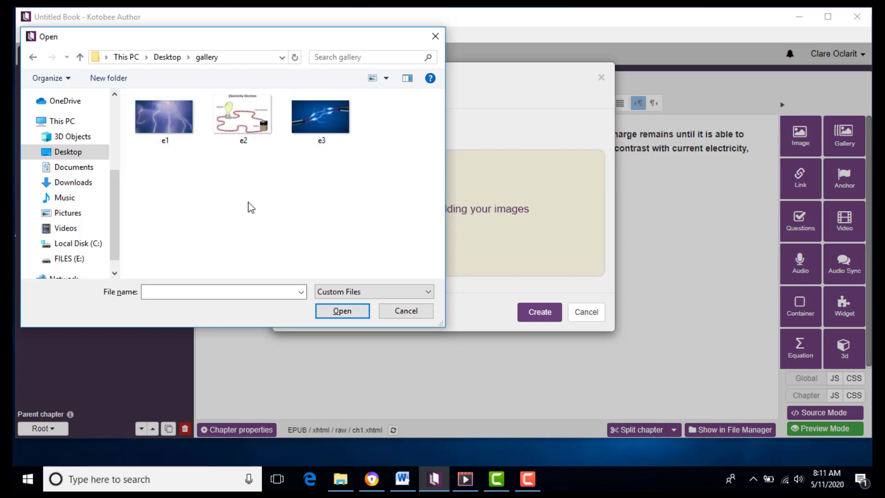
key("ctrl+a")
left_click(332, 310)
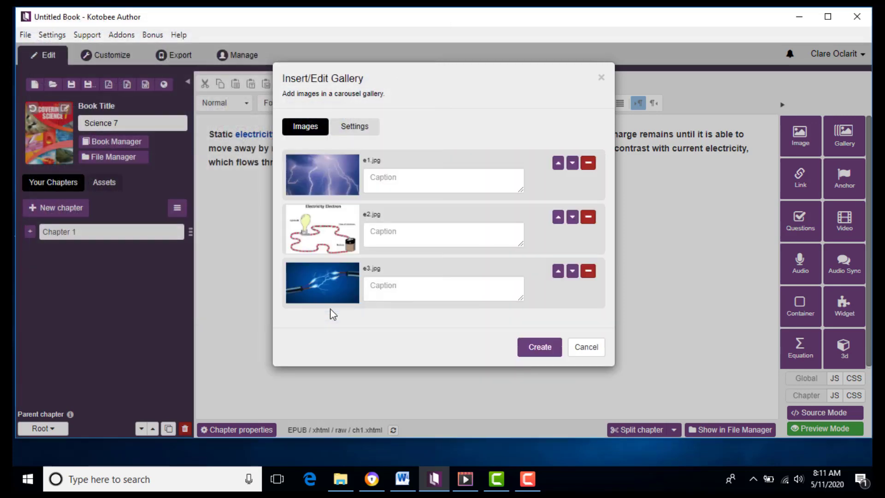
left_click(533, 353)
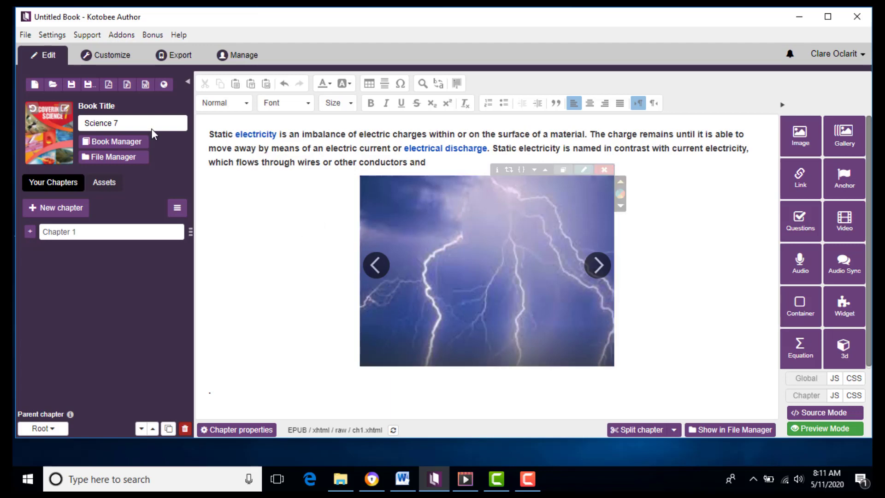
Preview Chapter 1 on the phone, opening and closing the table of contents
left_click(118, 55)
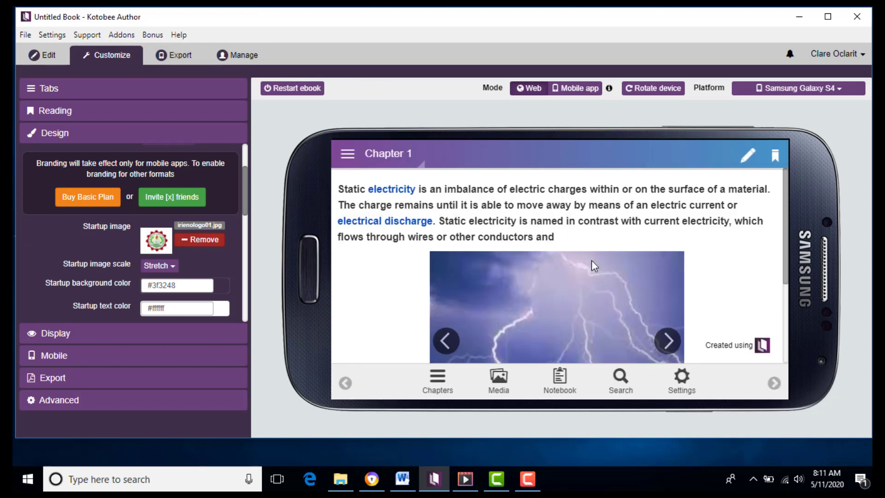
left_click(348, 155)
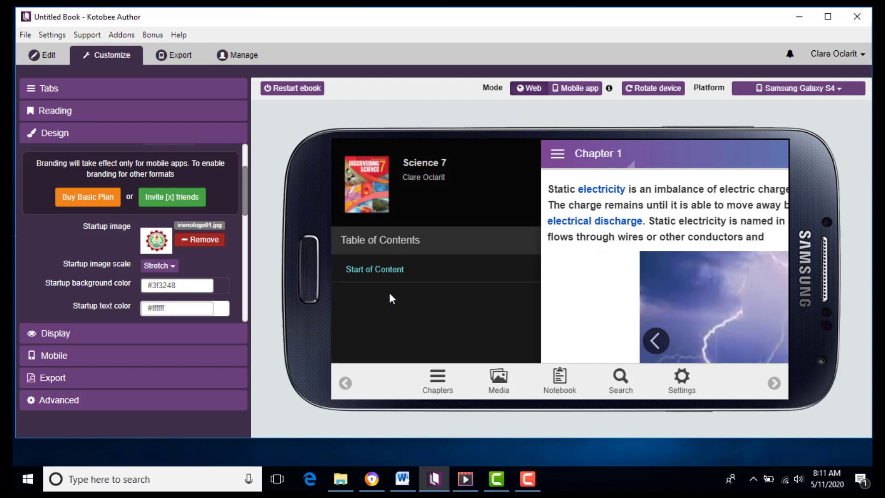
left_click(603, 158)
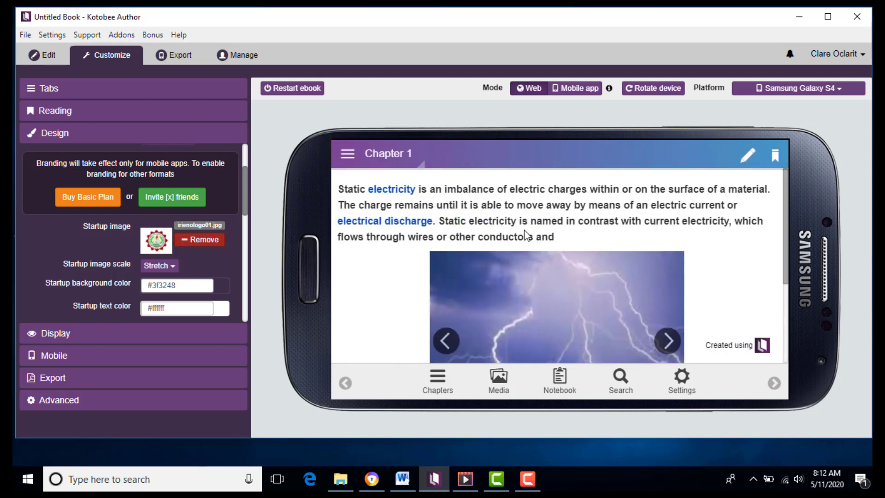
scroll(526, 235, "down", 2)
Advance the carousel to the sparking-wires image, view it enlarged, then return to editing
left_click(665, 281)
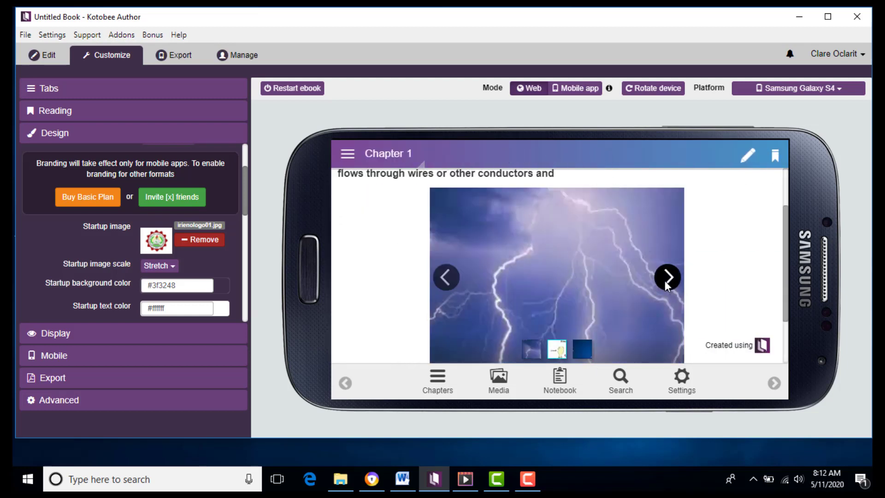
left_click(665, 282)
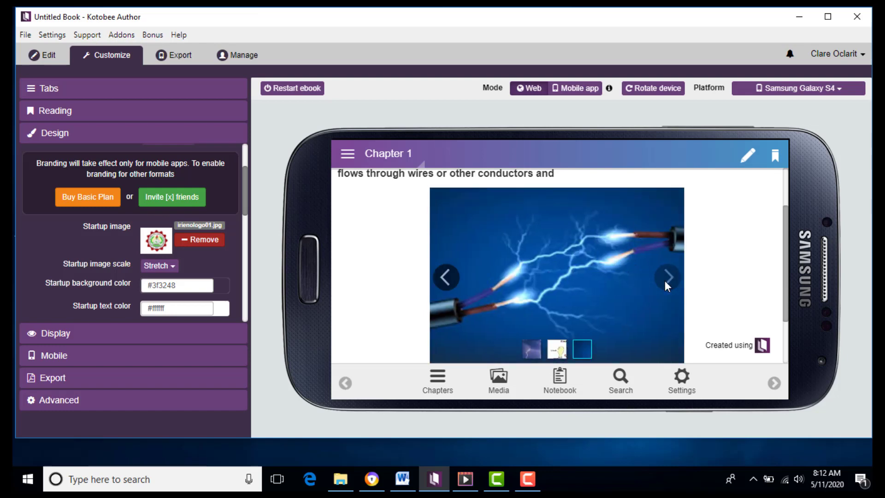
left_click(665, 281)
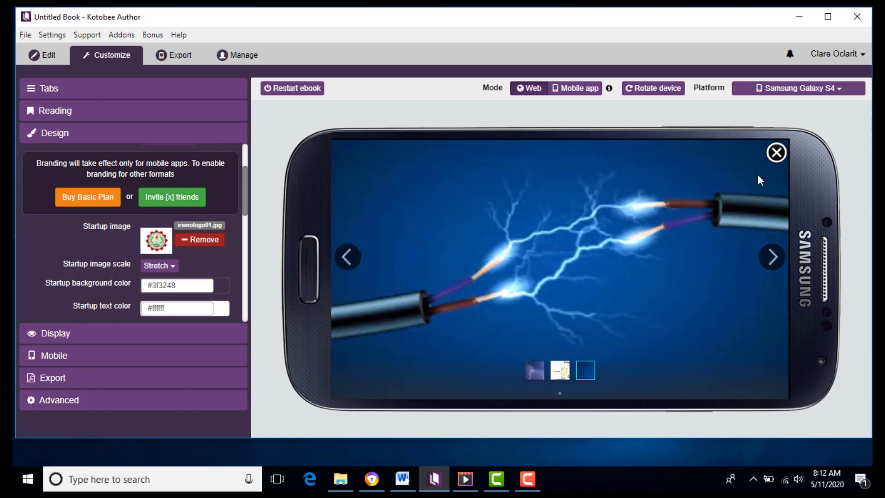
left_click(776, 152)
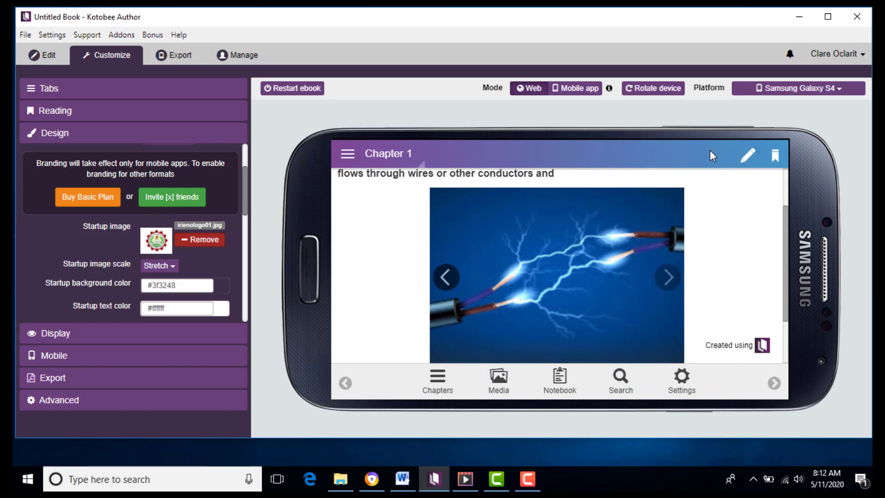
left_click(46, 54)
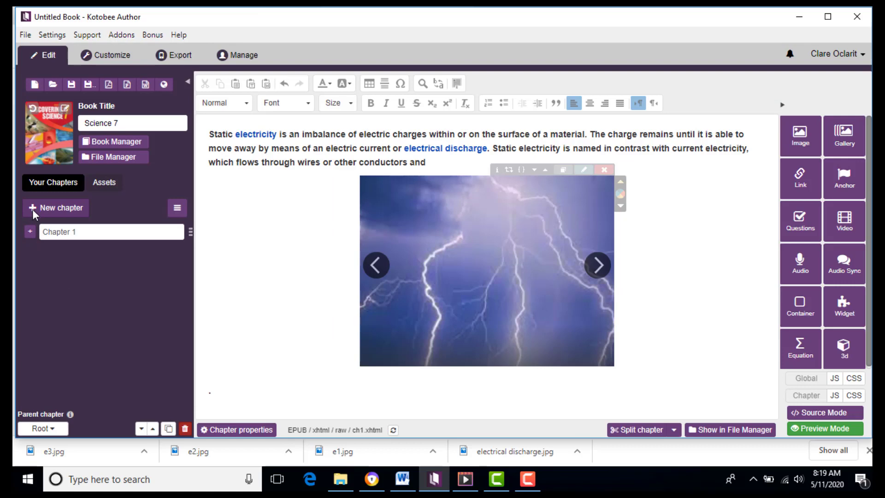
Add a reflowable chapter 'Creating A video' and select the word 'means' for a video
left_click(30, 208)
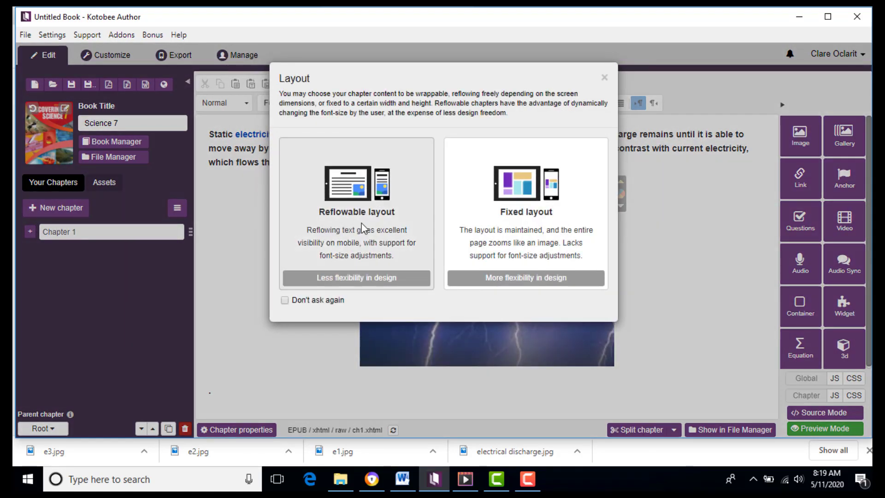
left_click(344, 203)
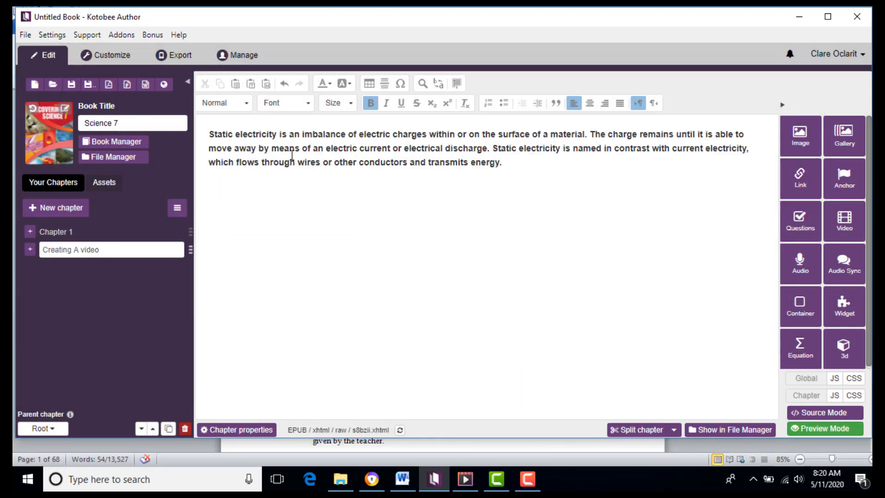
left_click_drag(271, 148, 303, 150)
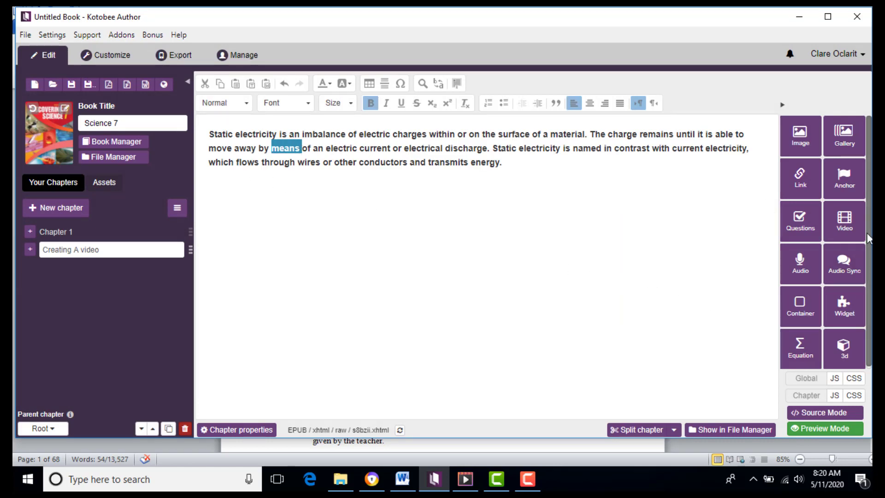
left_click(847, 229)
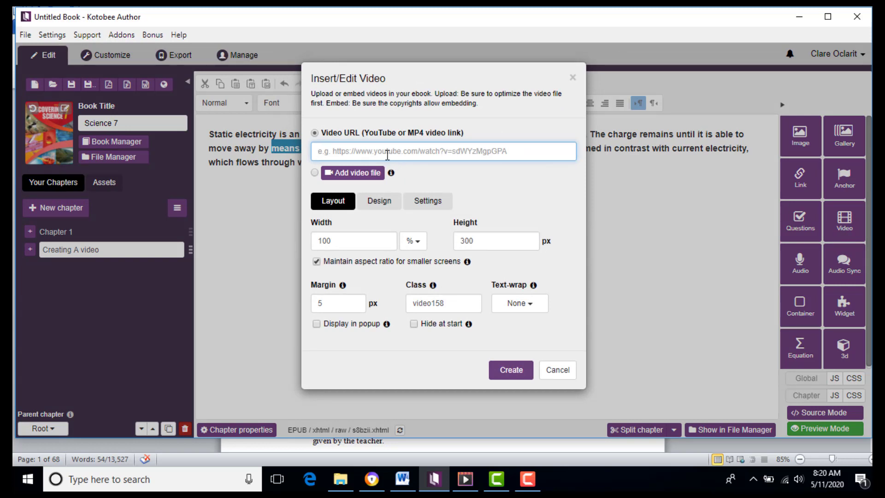
Embed green screen.mp4 from the Desktop in place of the word 'means'
left_click(341, 173)
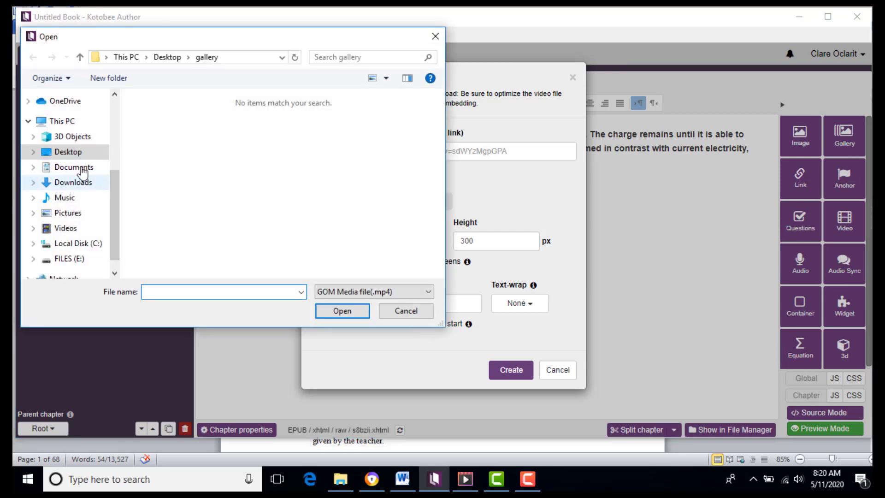
left_click(66, 152)
double_click(167, 249)
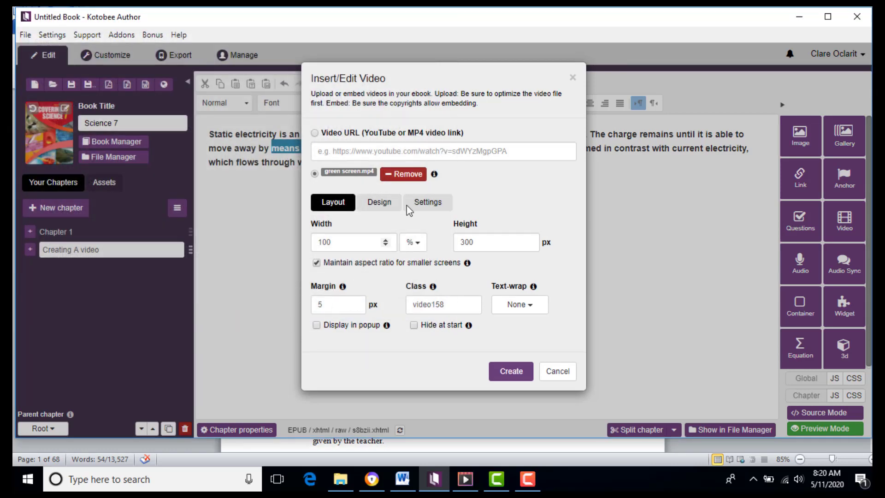
left_click(514, 375)
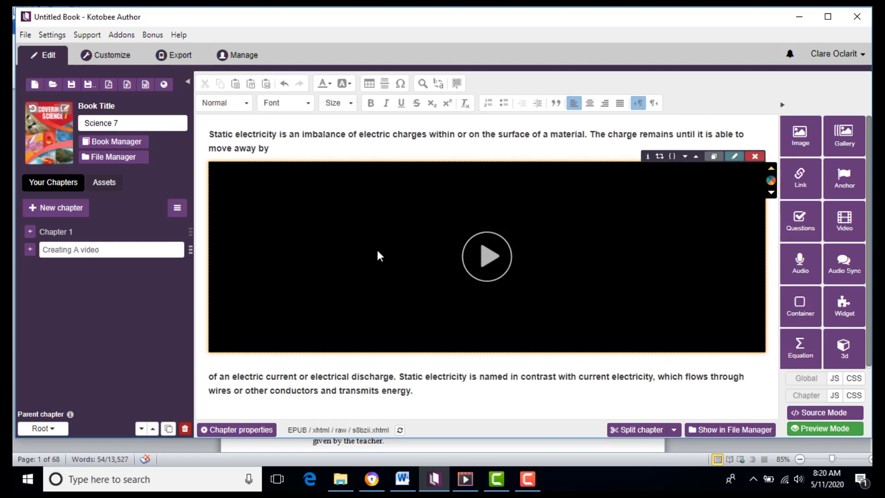
Select the word 'current' for a second video and bring up the YouTube video in Chrome
left_click_drag(579, 376, 612, 380)
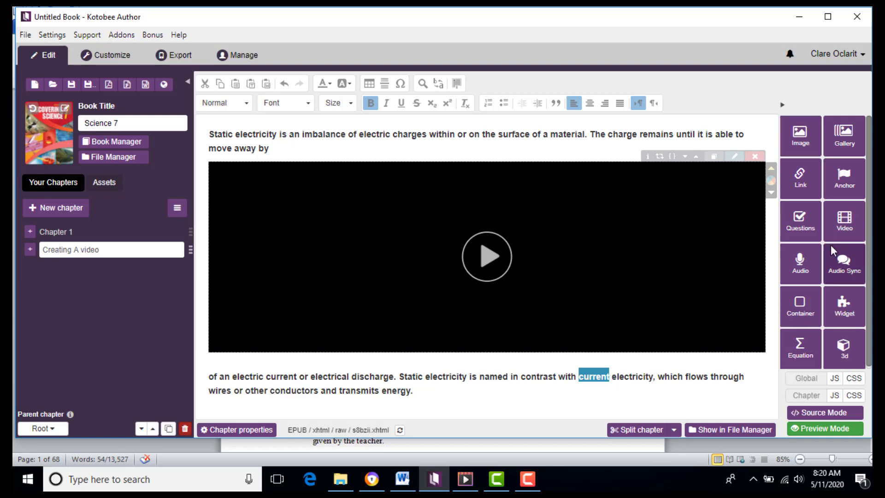
left_click(842, 225)
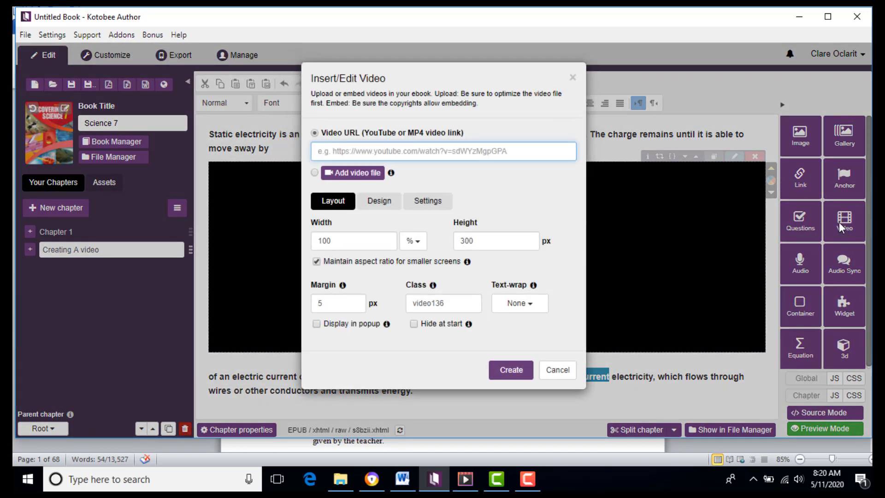
left_click(371, 479)
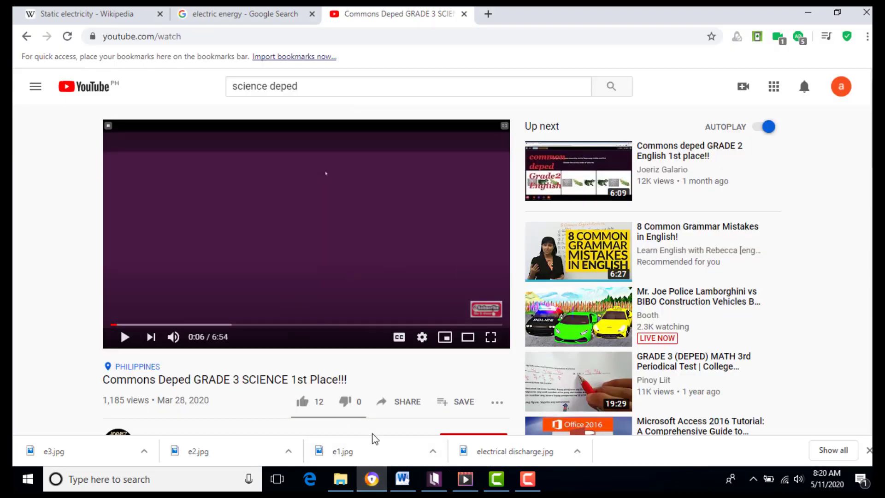
Copy the YouTube video's share link and return to Kotobee Author's video dialog
left_click(409, 402)
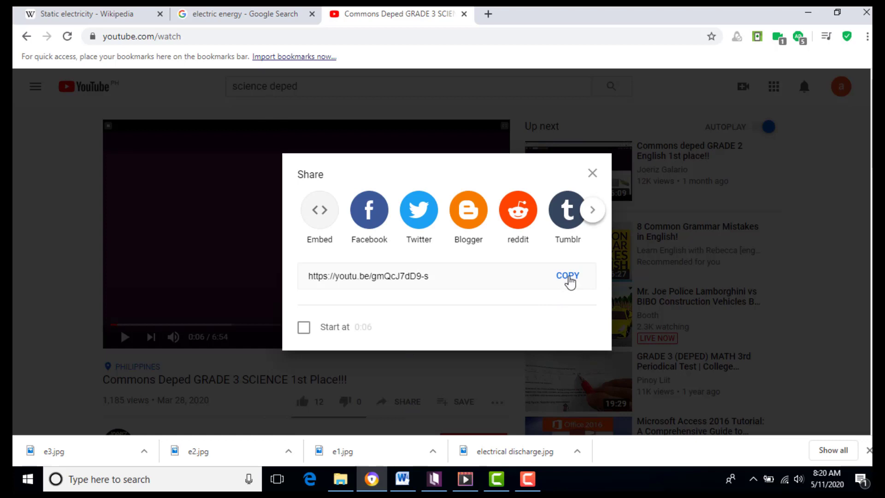
left_click(570, 276)
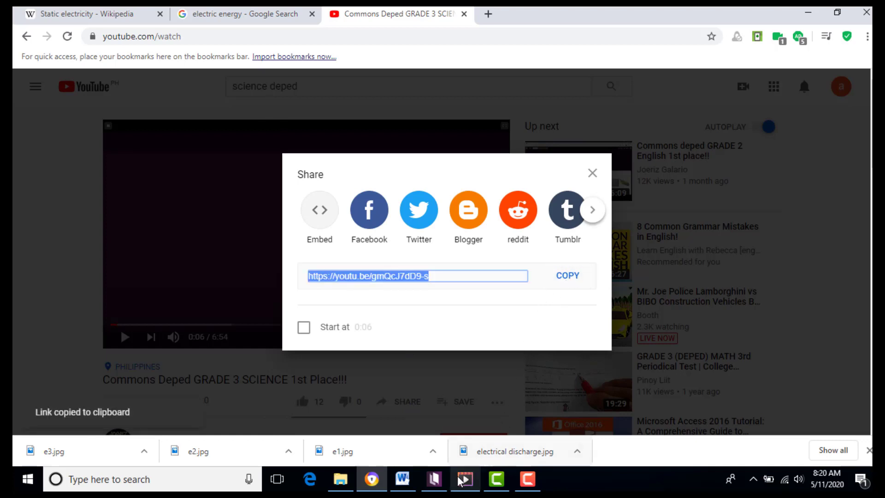
left_click(435, 480)
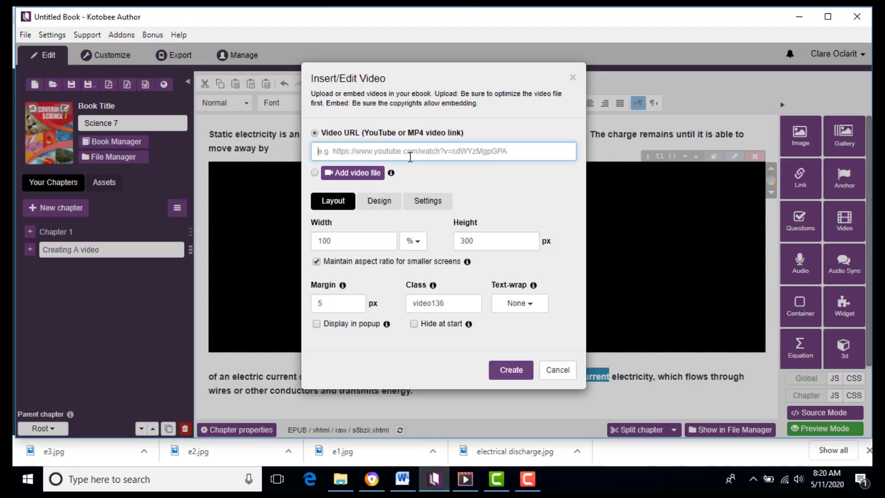
Paste the YouTube link as the video URL, insert it, and open the Customize phone preview
type("https://youtu.be/gmQcJ7dB9-s")
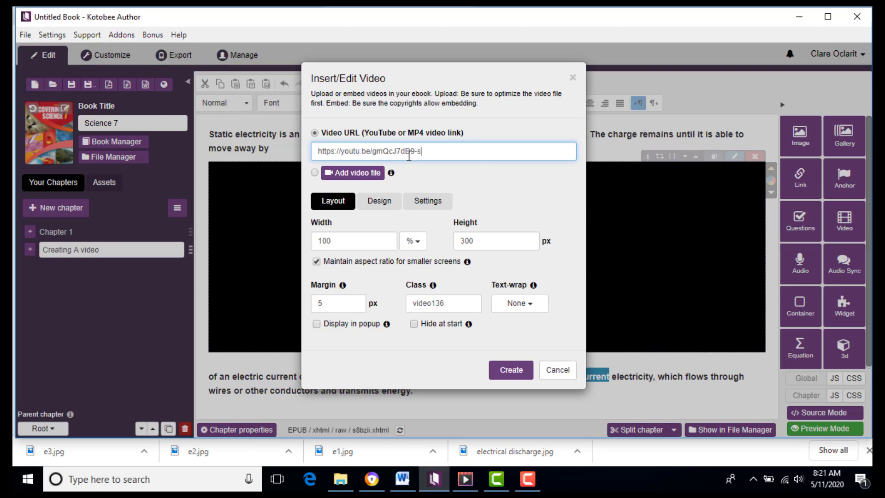
left_click(513, 370)
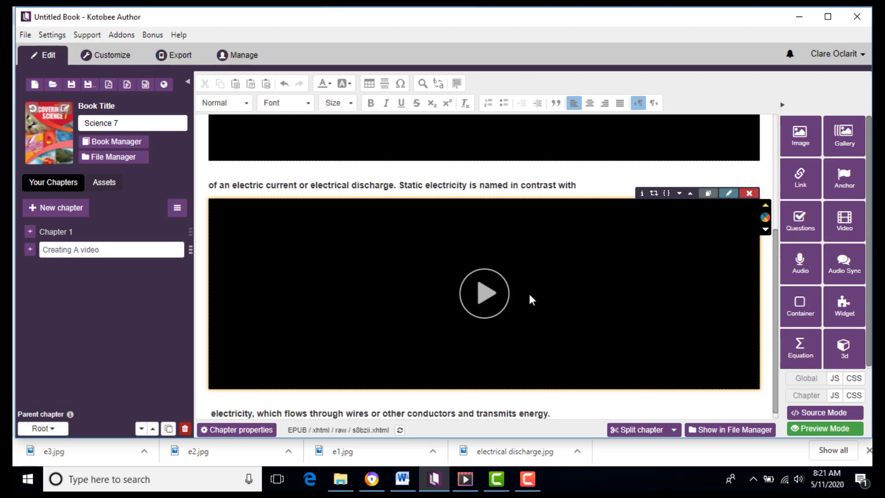
left_click(91, 54)
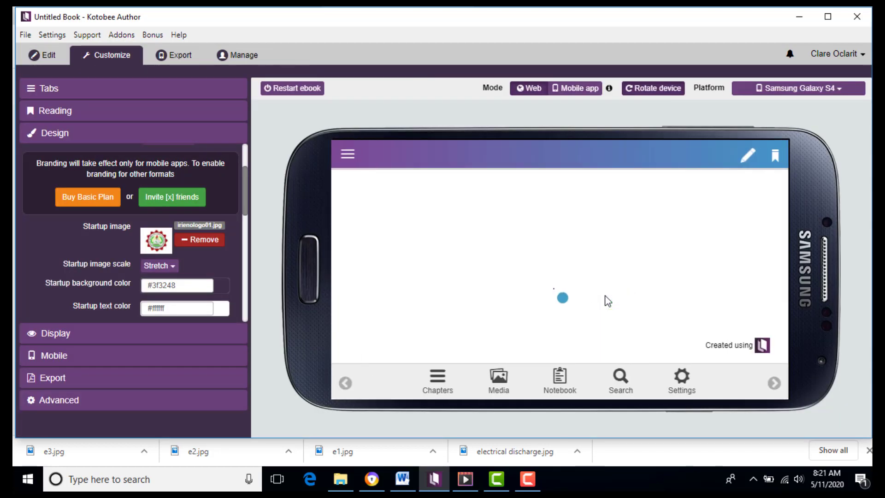
Open the Creating A video chapter in the preview and play the embedded YouTube video
left_click(373, 296)
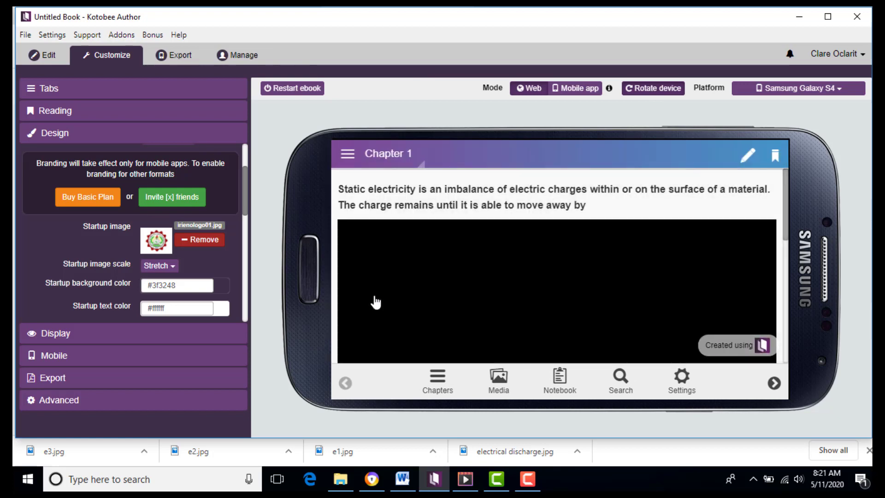
scroll(560, 304, "down", 1)
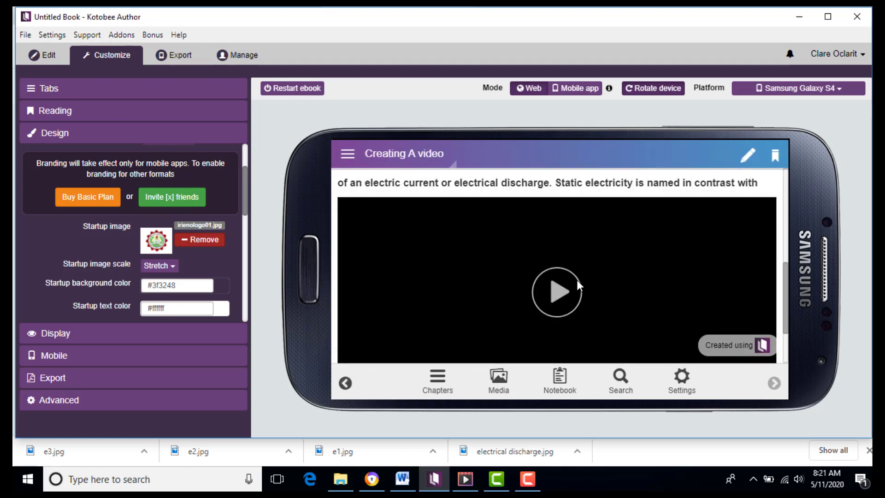
left_click(554, 294)
scroll(490, 309, "down", 1)
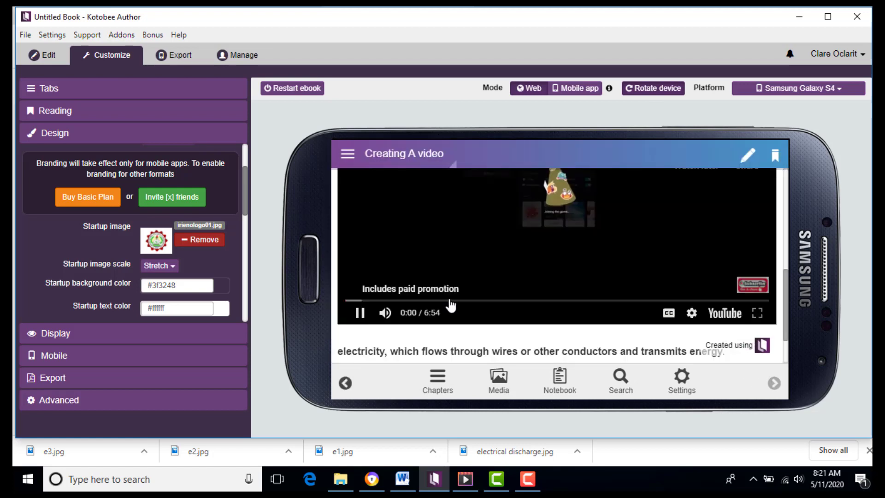
scroll(733, 309, "up", 2)
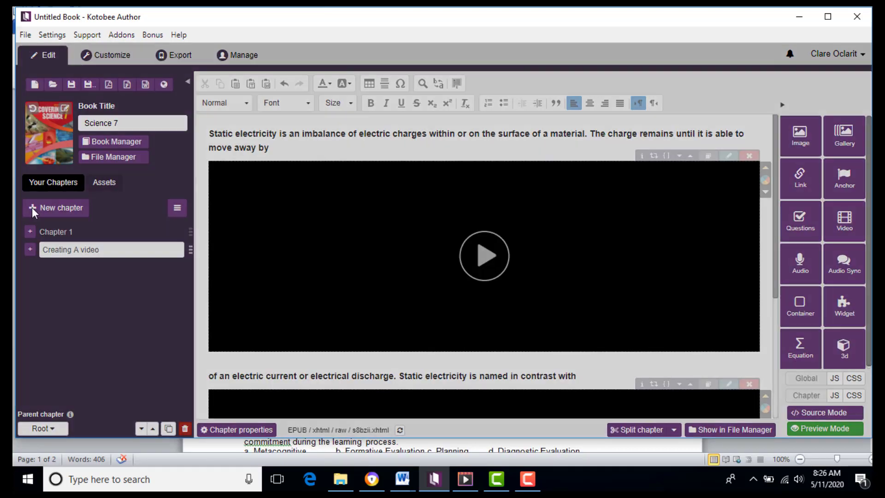
Add a reflowable chapter named Quiz and start inserting quiz questions
left_click(32, 208)
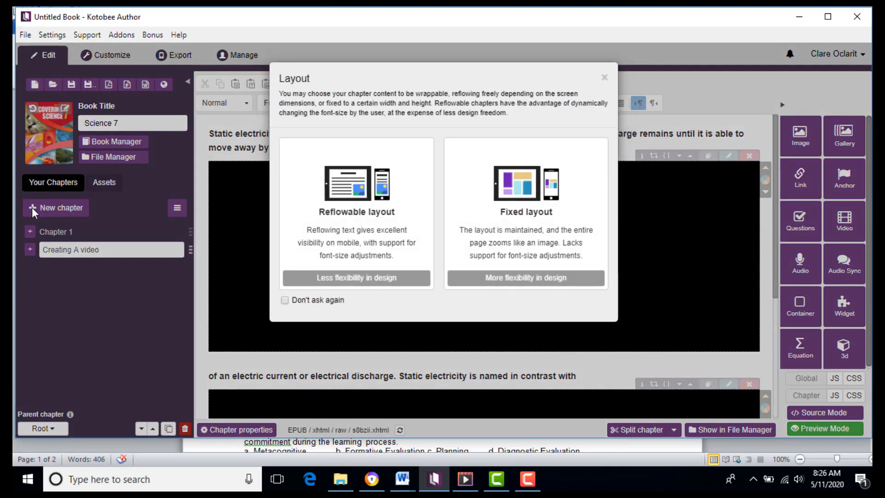
left_click(342, 195)
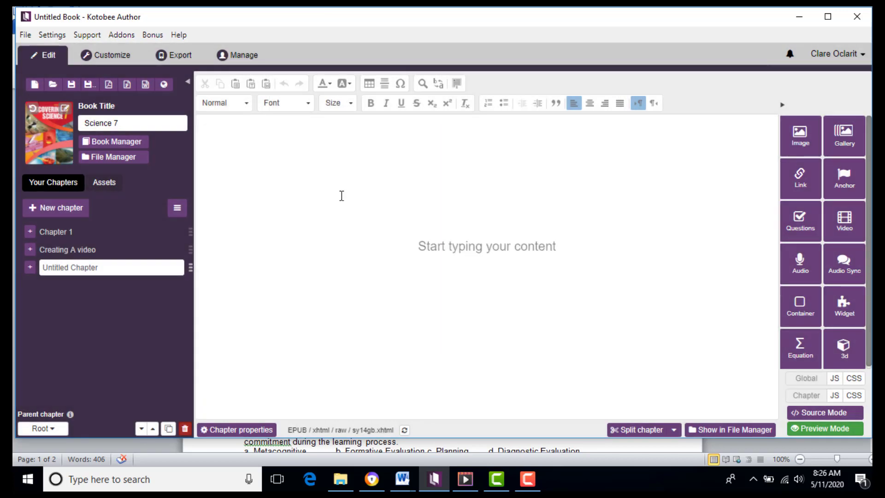
type("Quiz")
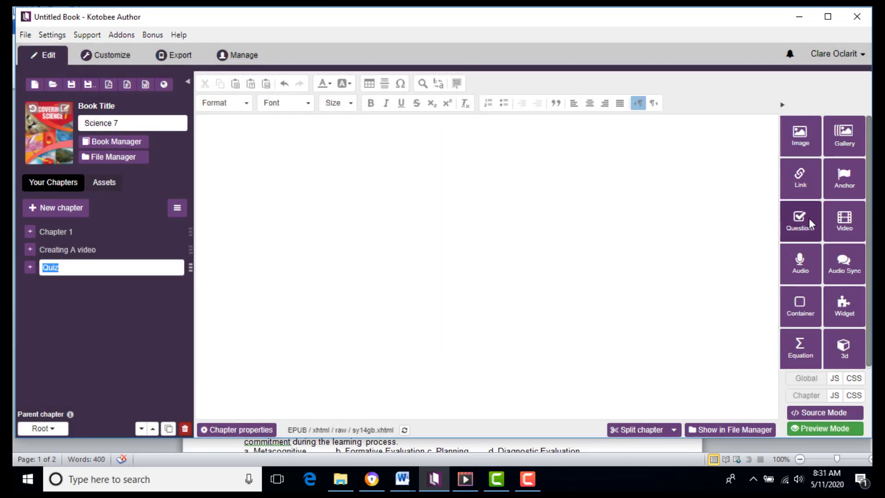
left_click(803, 225)
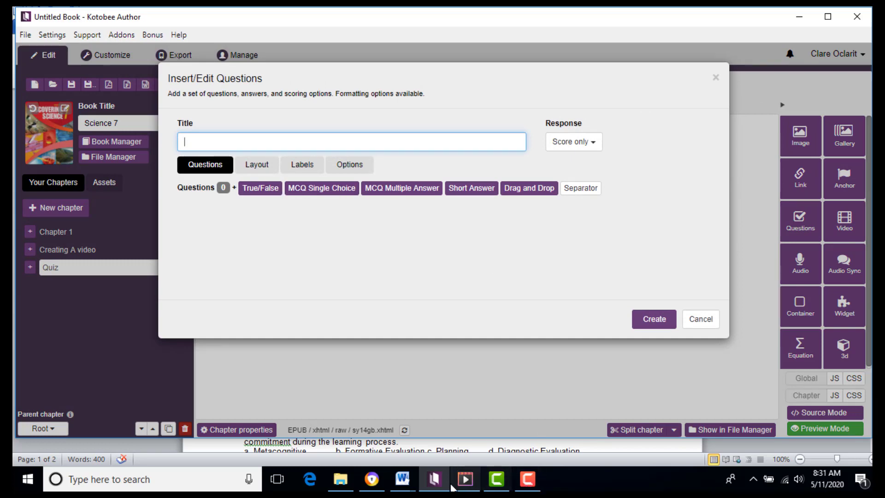
Copy the 'Exam in Science 7' heading from the Word exam and paste it as the quiz title
mouse_move(402, 479)
left_click(452, 433)
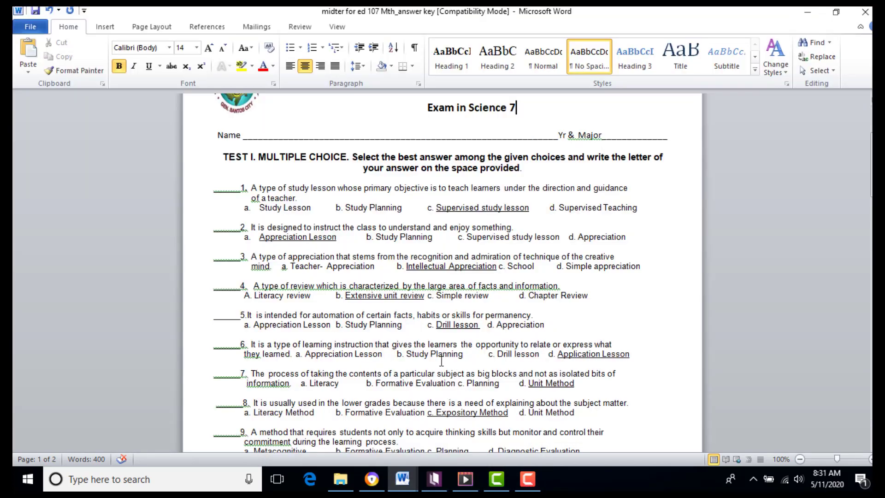
left_click_drag(424, 108, 533, 106)
key("ctrl+c")
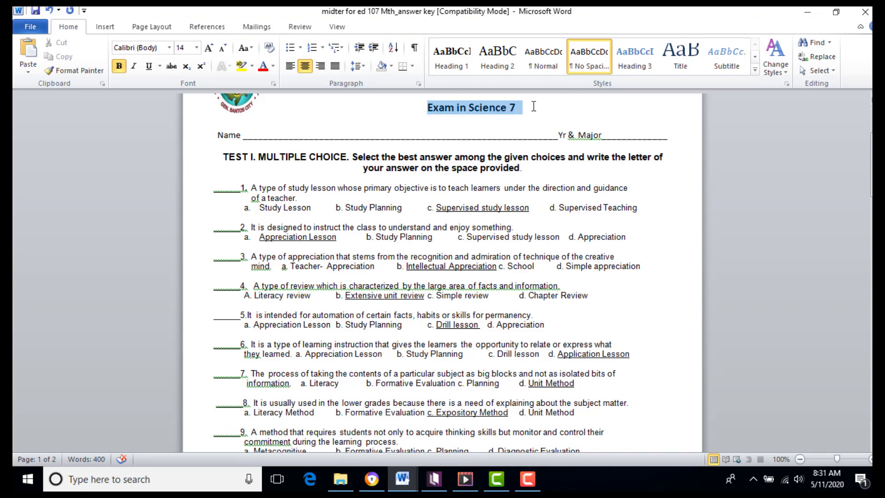
left_click(434, 480)
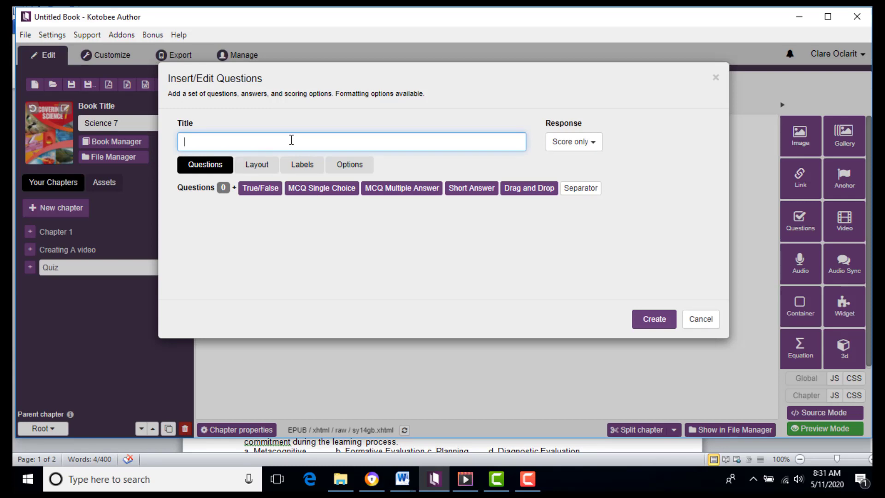
key("ctrl+v")
Set the quiz response to 'Score and answer report'
left_click(592, 141)
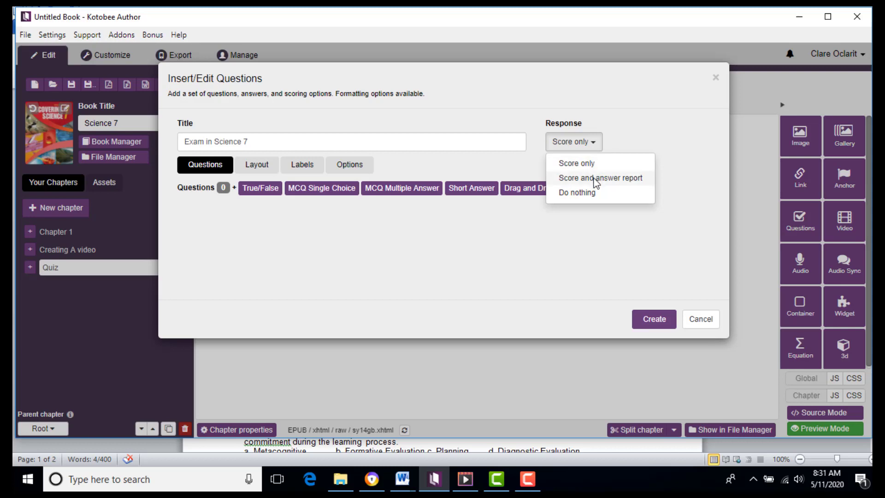
left_click(595, 178)
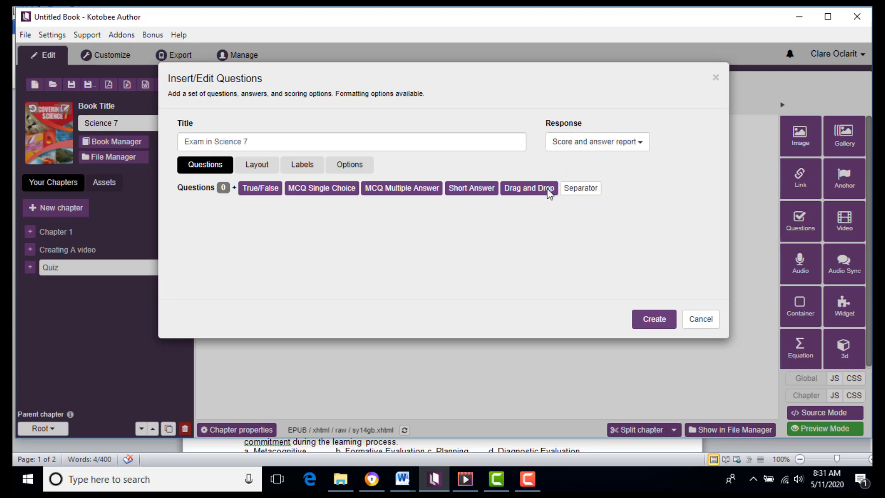
left_click(606, 147)
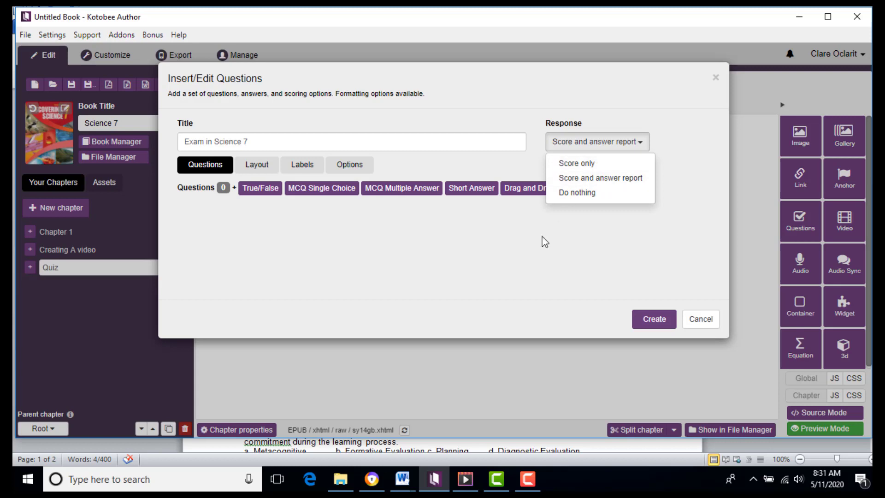
left_click(530, 256)
In the quiz options, set 4 questions, a passing score of 2, and randomized order
left_click(357, 168)
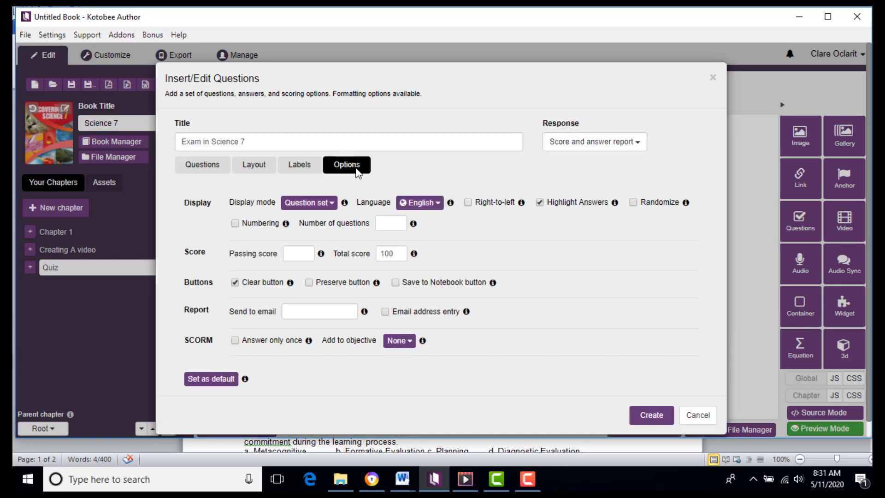
left_click(384, 223)
type("4")
left_click(295, 254)
type("2")
key("Tab")
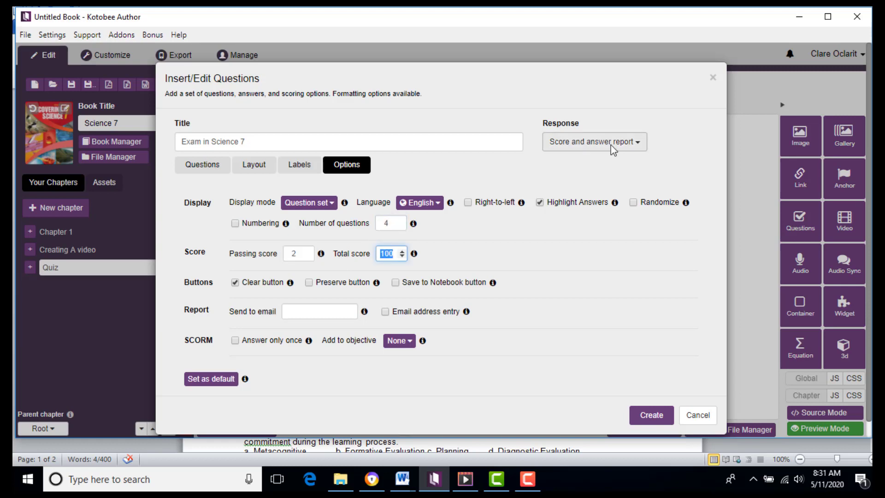
left_click(633, 204)
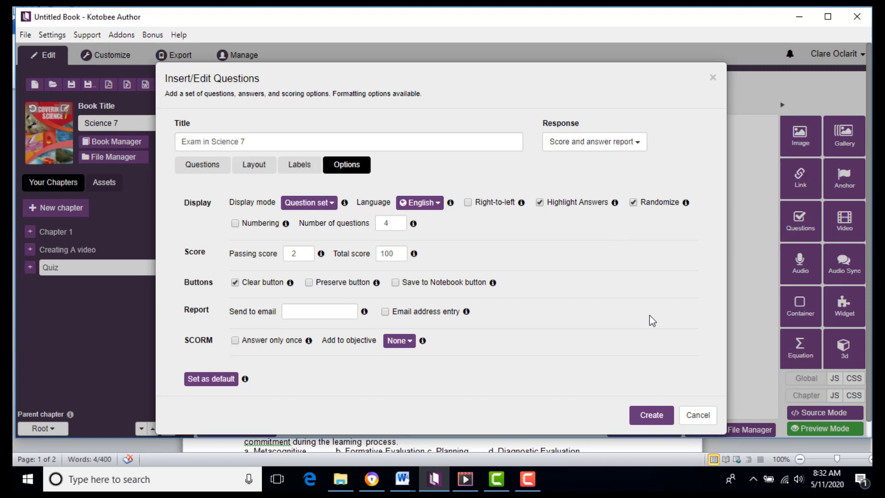
Insert the Exam in Science 7 quiz, add a blank single-choice question, and select Word's question 1
left_click(650, 415)
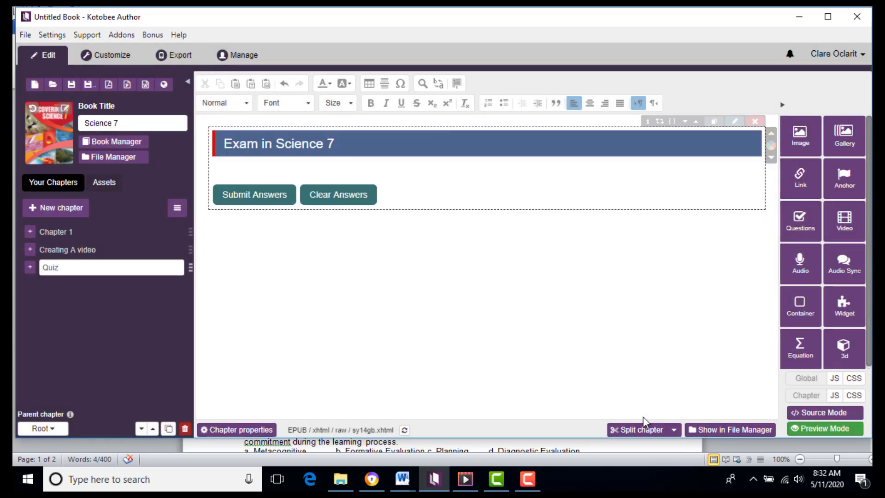
left_click(738, 121)
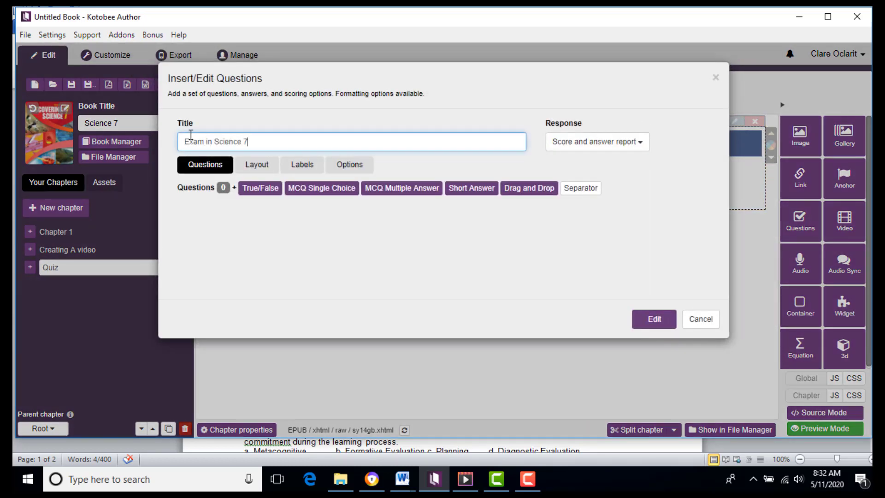
left_click(301, 189)
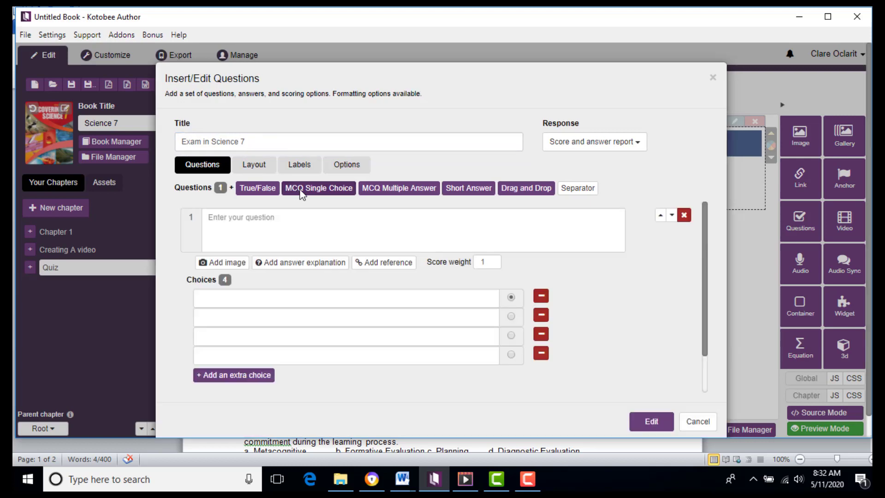
left_click(238, 221)
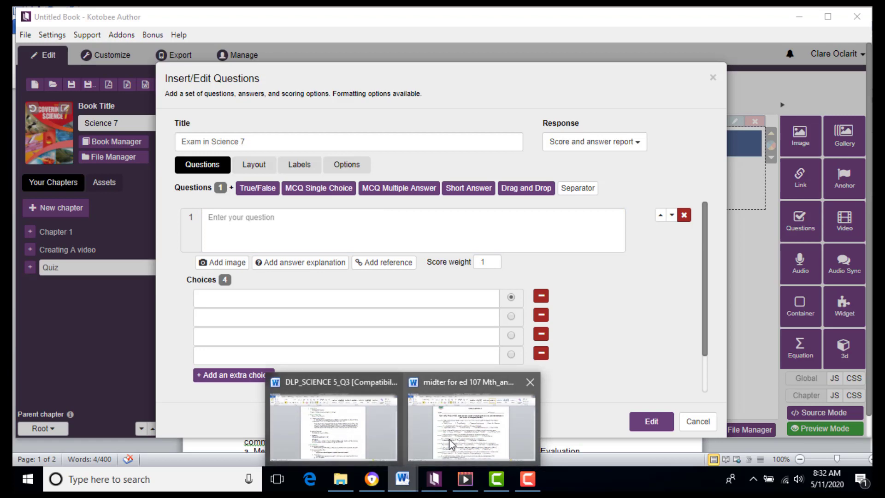
left_click(451, 442)
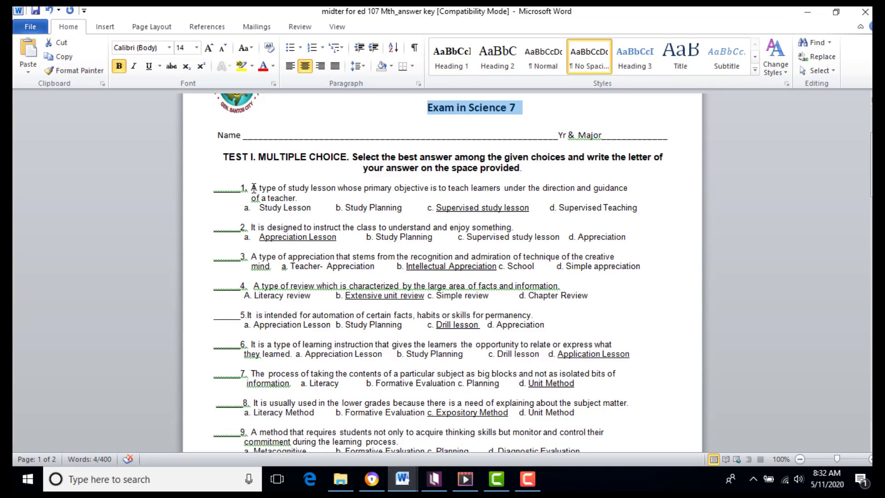
left_click_drag(253, 188, 302, 199)
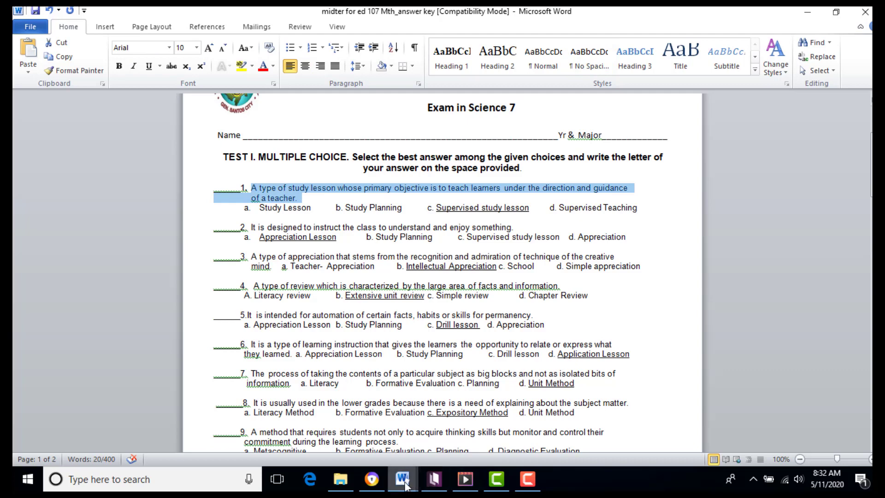
Paste question 1's wording into the quiz question text
left_click(434, 479)
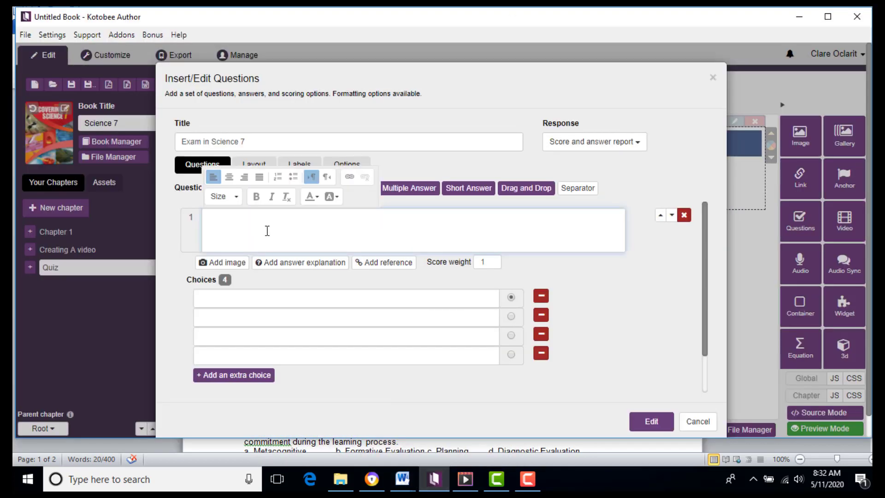
left_click(267, 230)
type("A type of study lesson whose primary objective is to teach learners under the direction and guidance of a teacher.")
Fill the first choice with 'Study Lesson' from the Word answer key, removing the 'a.' prefix
left_click(248, 300)
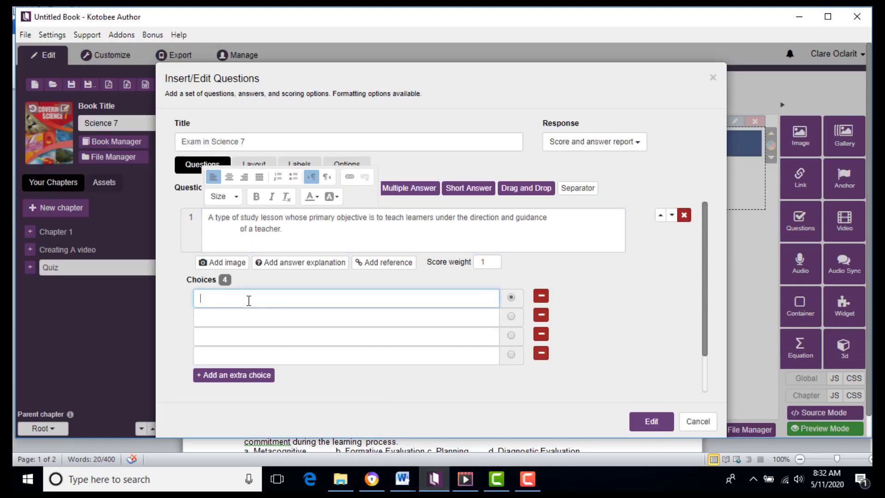
left_click(445, 481)
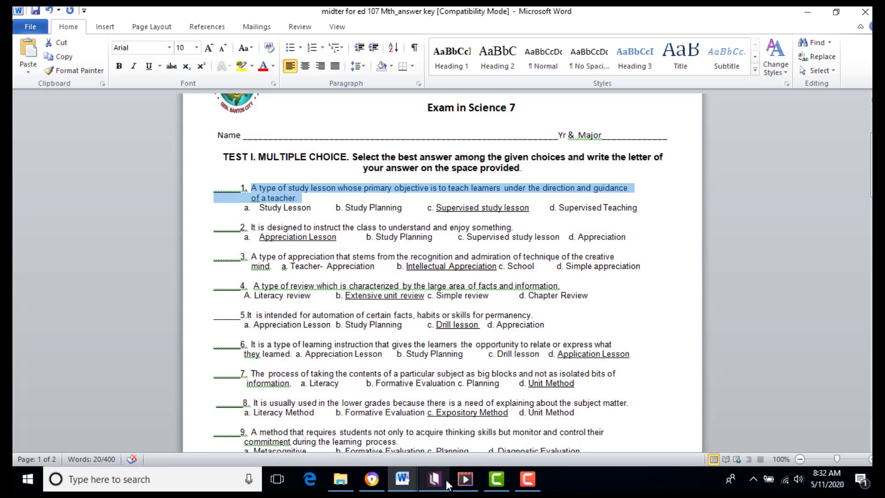
left_click_drag(259, 207, 312, 210)
key("ctrl+c")
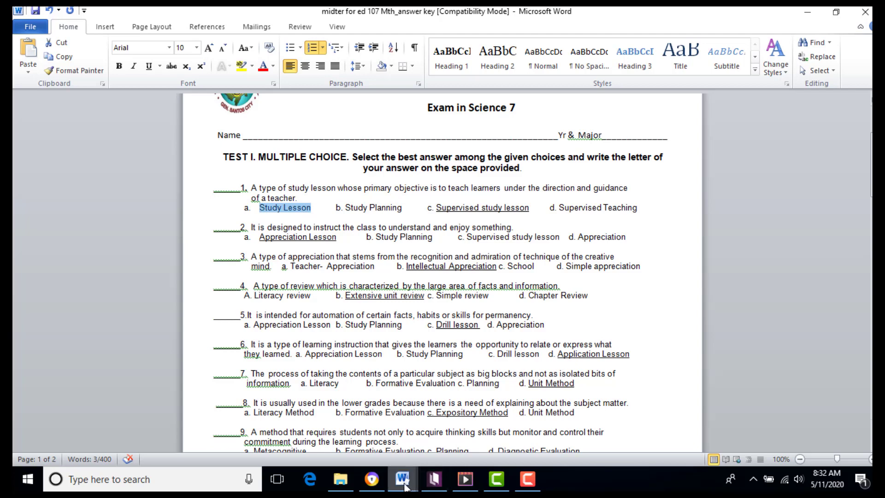
left_click(404, 487)
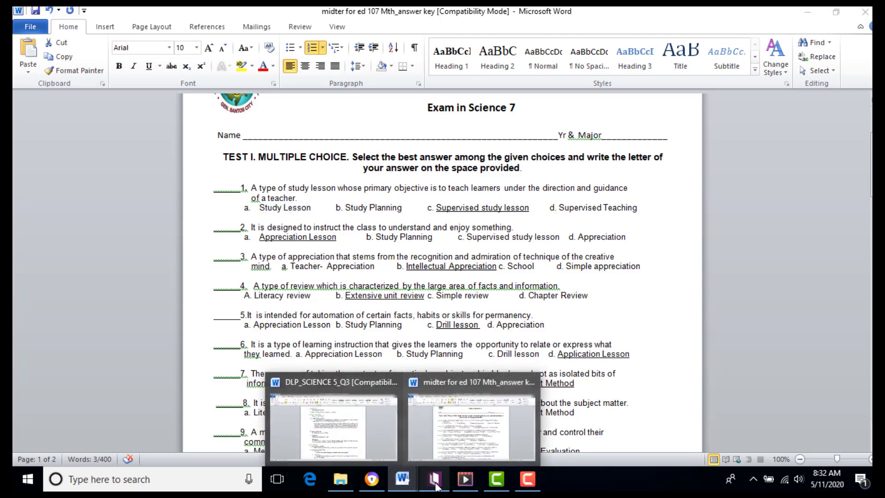
left_click(435, 481)
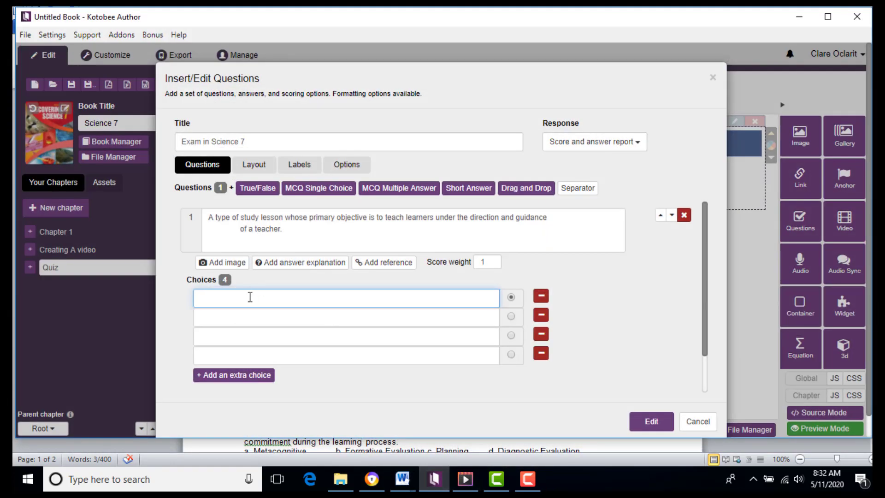
key("ctrl+v")
left_click(219, 298)
key("BackSpace")
key("BackSpace")
key("BackSpace")
key("BackSpace")
Paste 'Study Planning' from the answer key as the second choice
left_click(241, 317)
left_click(402, 479)
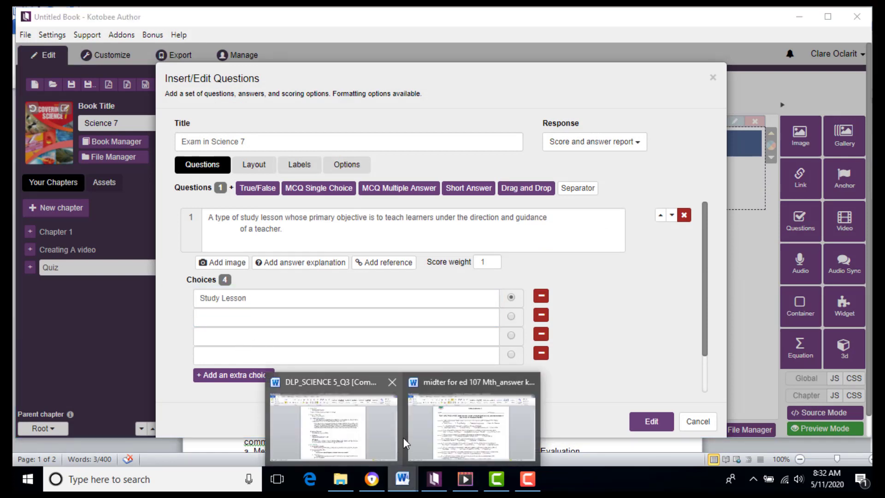
left_click(447, 433)
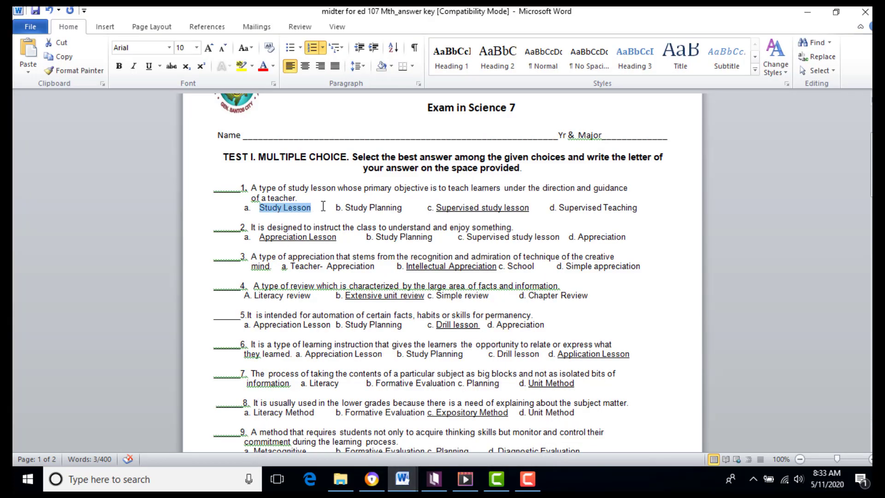
left_click_drag(345, 208, 391, 211)
key("ctrl+c")
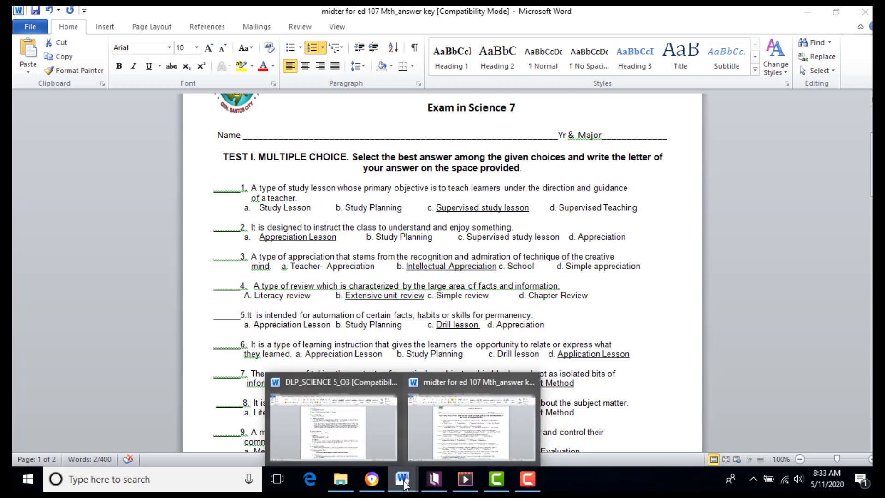
left_click(433, 480)
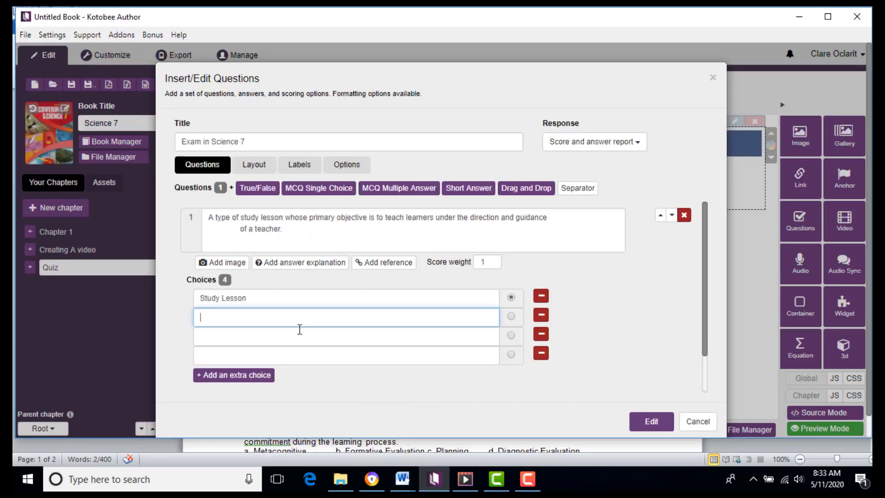
key("ctrl+v")
Add 'Supervised study lesson' as the third choice and mark it correct
left_click(437, 475)
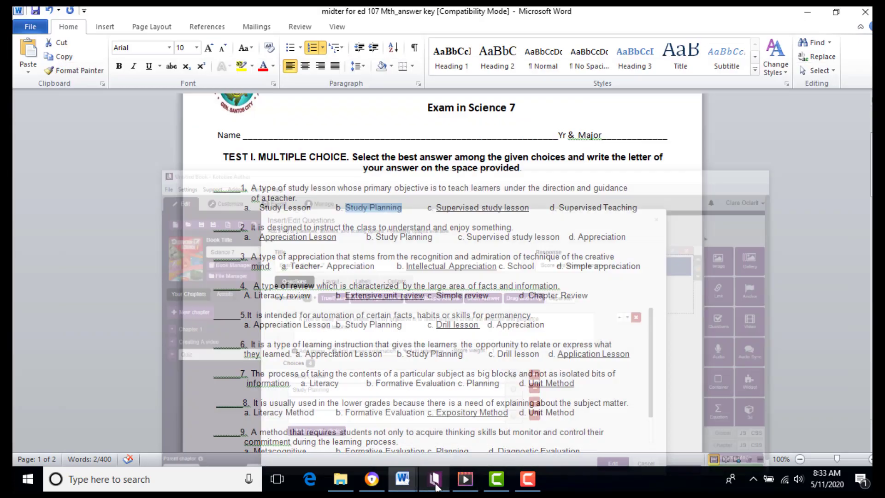
left_click_drag(436, 208, 511, 211)
key("ctrl+c")
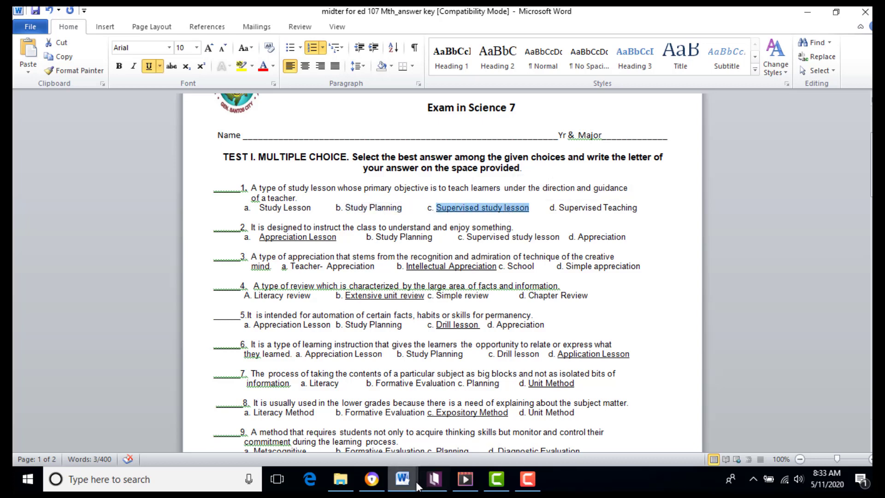
left_click(434, 480)
left_click(236, 336)
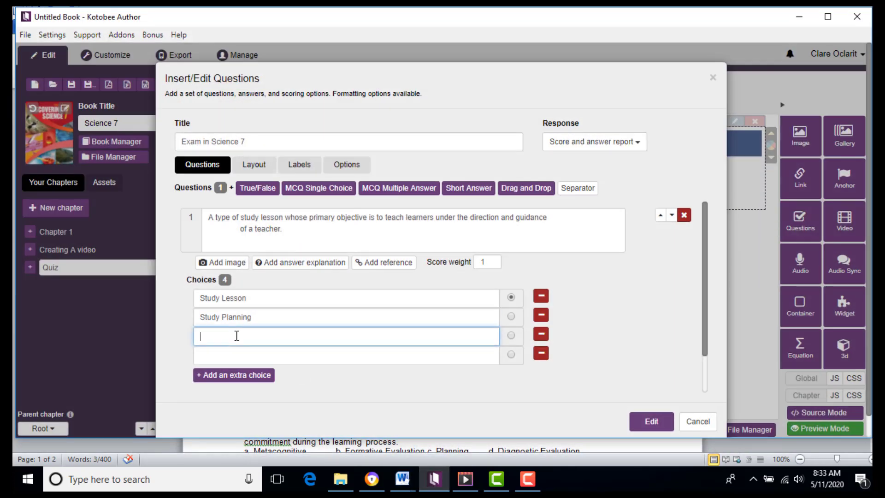
key("ctrl+v")
left_click(510, 335)
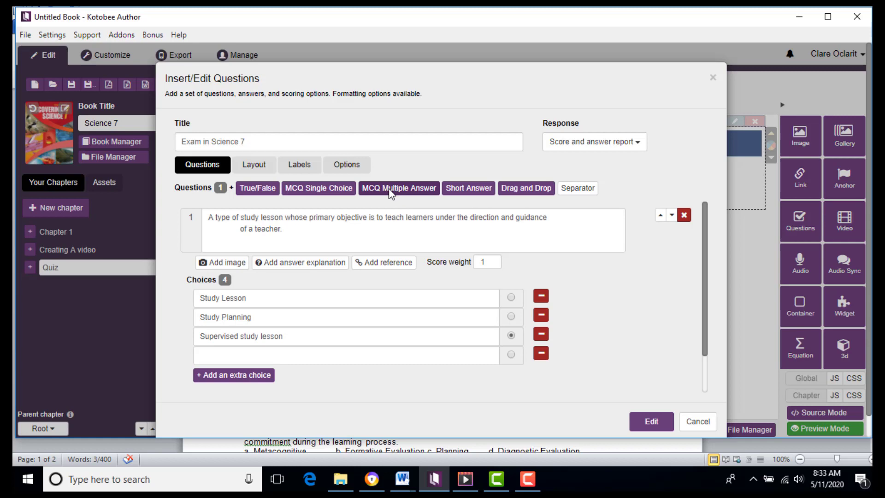
Copy 'Supervised Teaching' from the answer key into the fourth choice
left_click(294, 354)
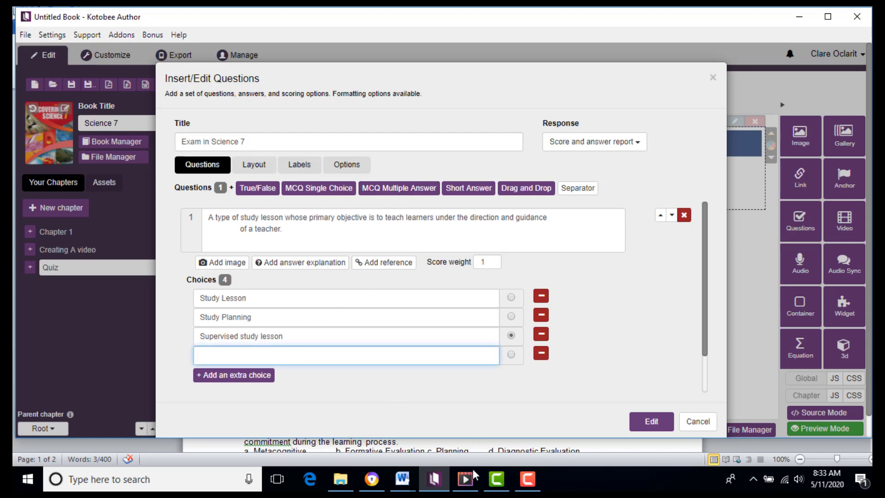
mouse_move(422, 485)
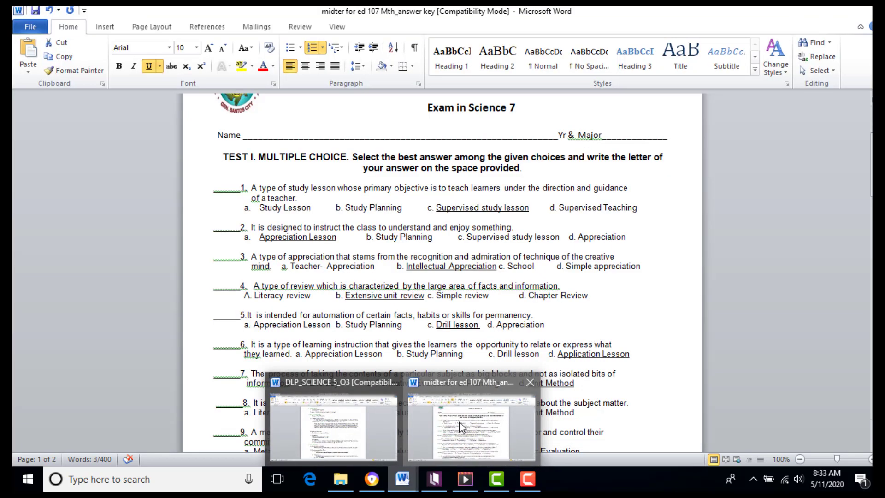
left_click(479, 436)
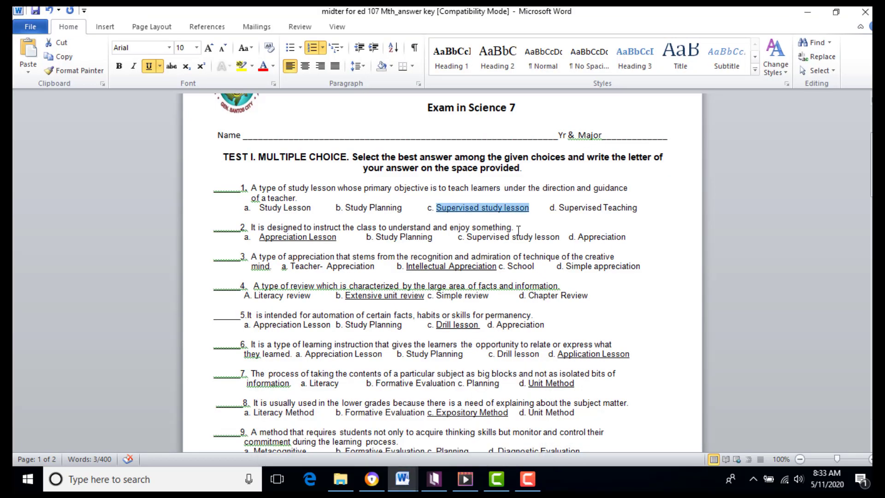
left_click_drag(559, 208, 622, 209)
key("ctrl+c")
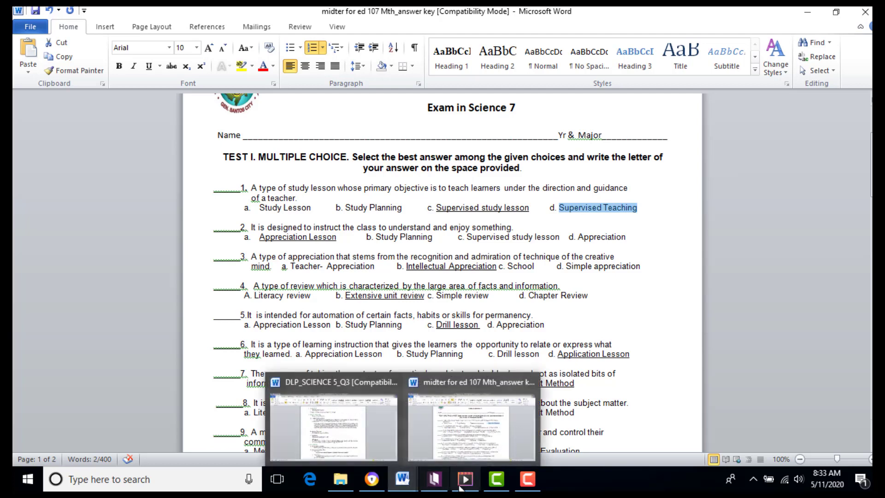
left_click(434, 479)
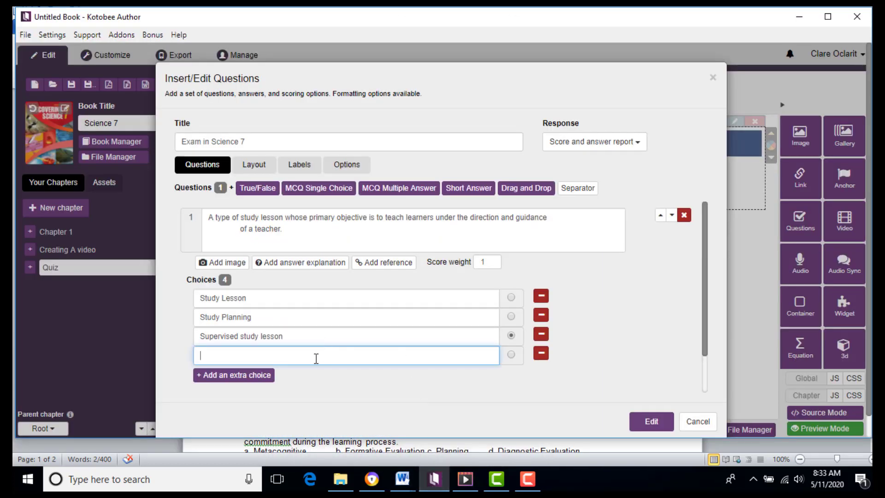
key("ctrl+v")
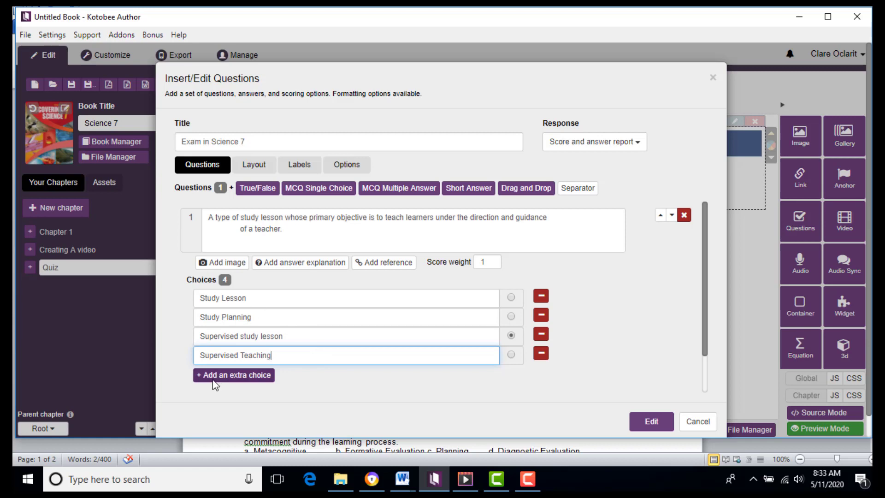
scroll(461, 385, "down", 1)
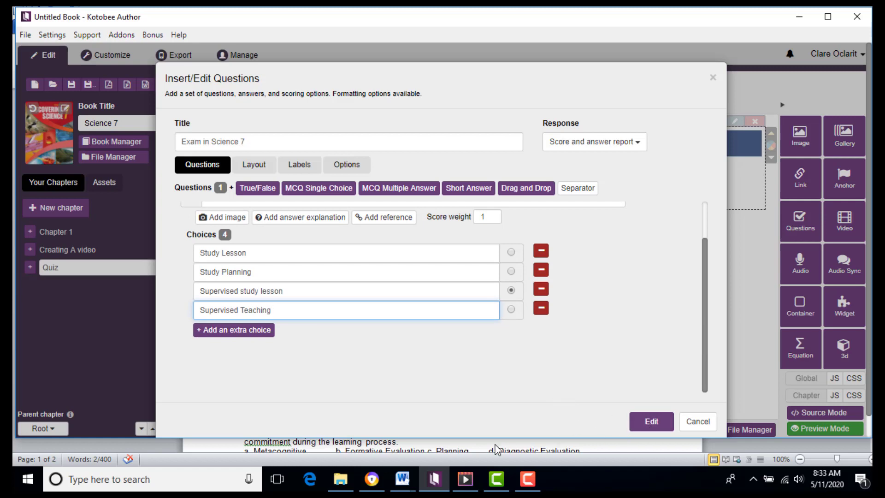
Insert a blank True/False question 4 below question 3 and place the cursor in its text
left_click(527, 479)
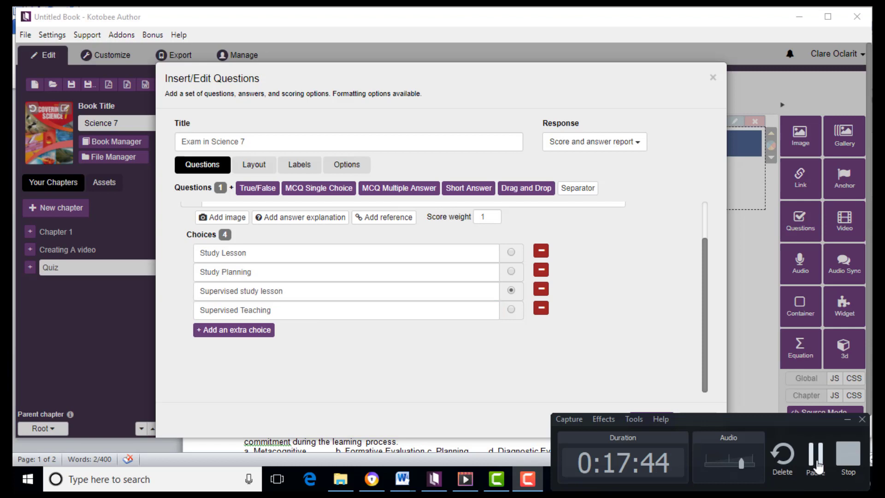
left_click(816, 457)
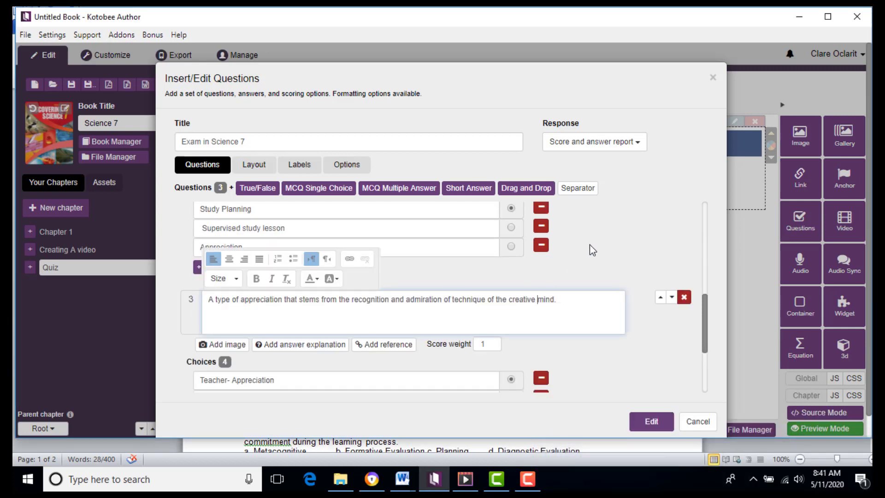
scroll(586, 242, "down", 2)
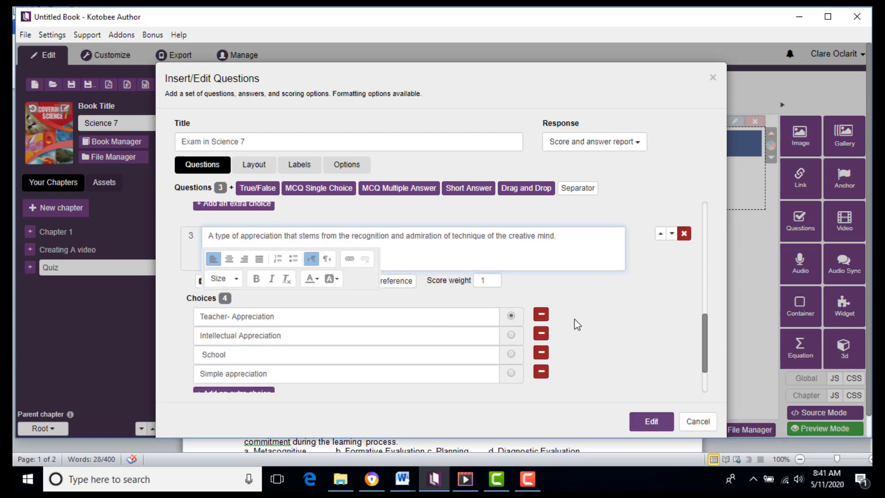
scroll(576, 323, "down", 2)
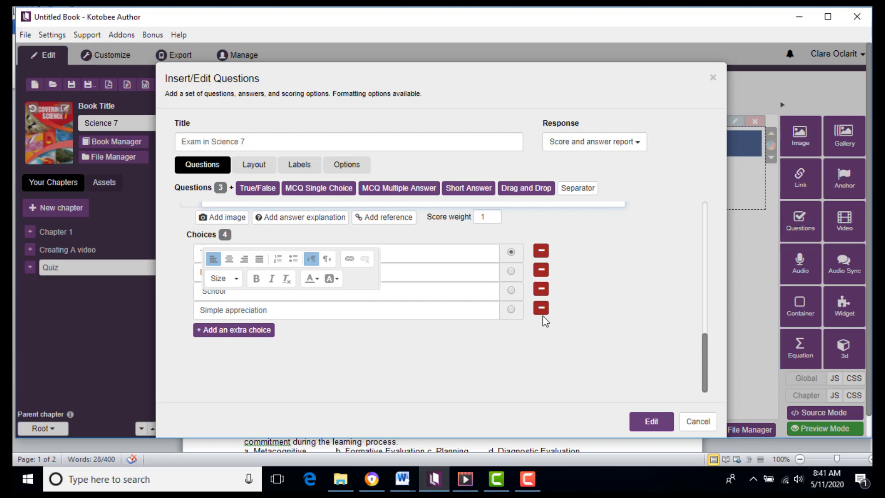
left_click(258, 189)
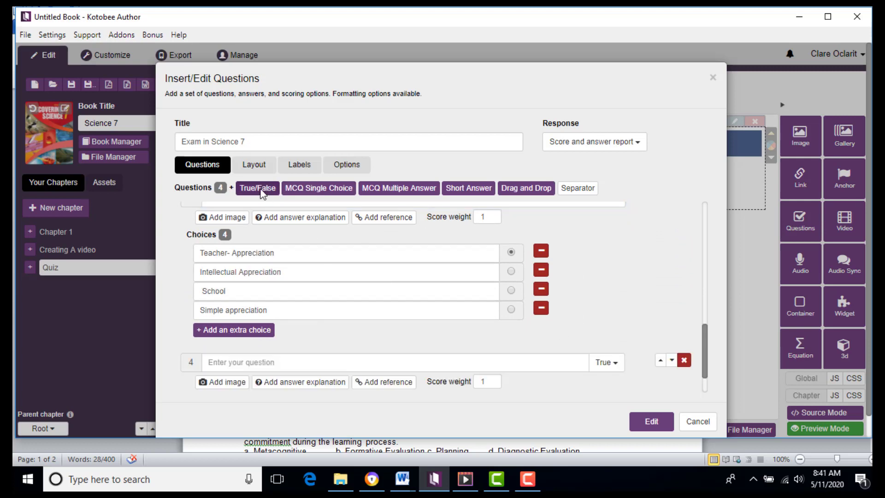
left_click(287, 364)
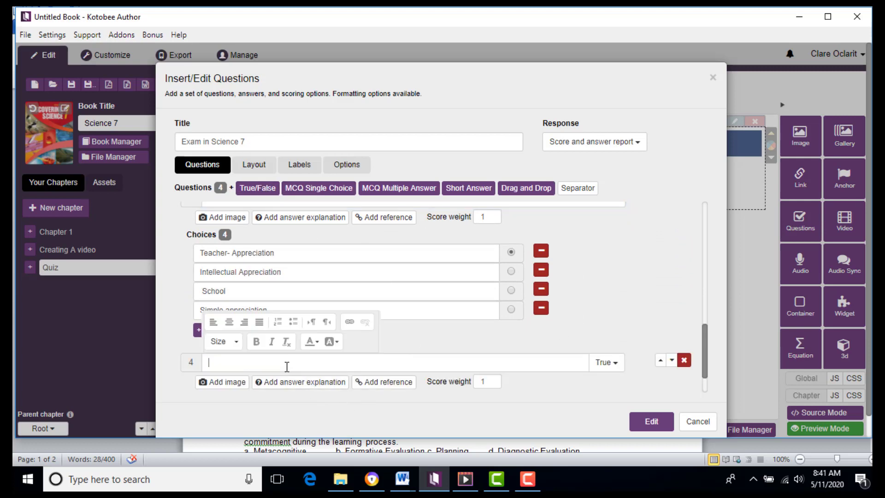
scroll(287, 364, "down", 2)
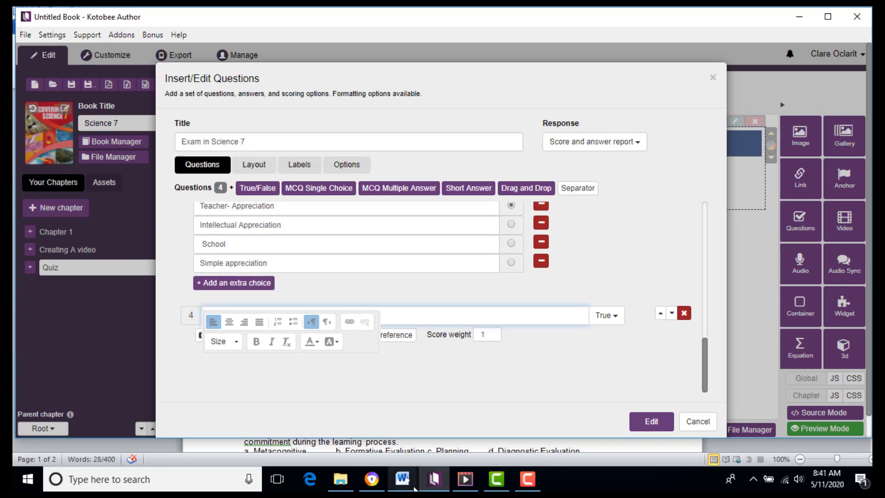
Paste question 5's sentence from the Word answer key into question 4 and delete its leading 'It'
mouse_move(402, 482)
left_click(468, 417)
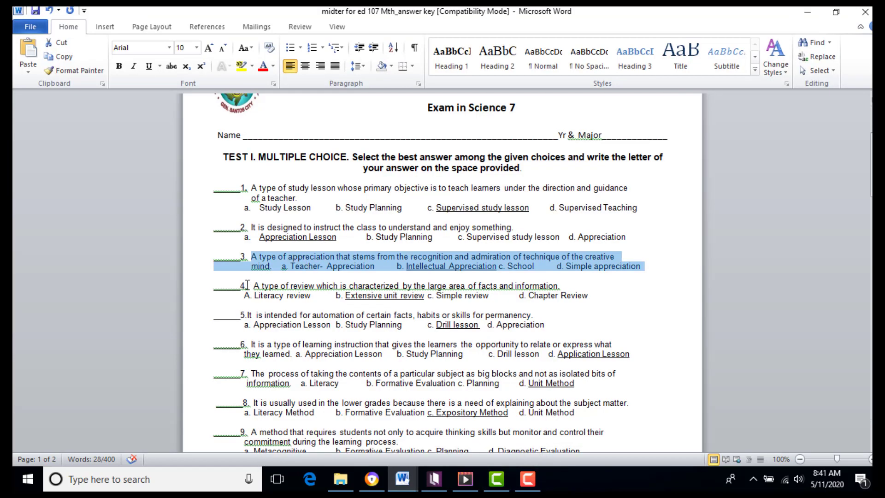
left_click_drag(247, 316, 540, 316)
key("ctrl+c")
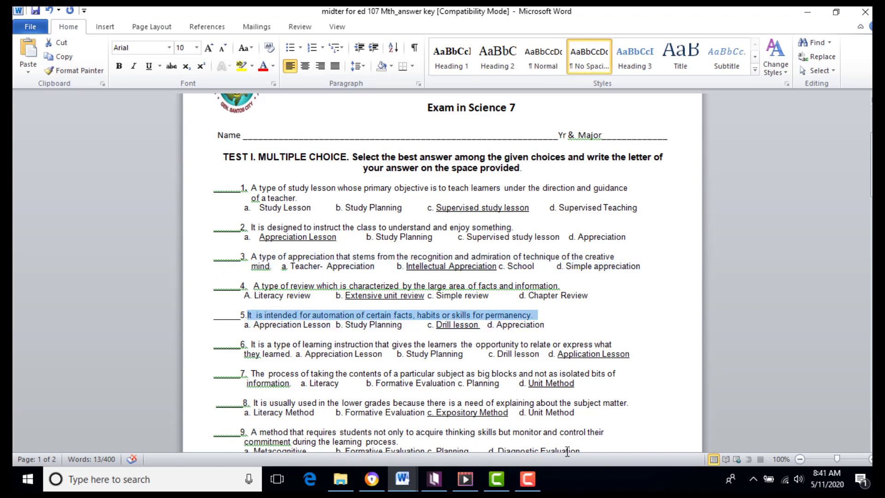
left_click(434, 479)
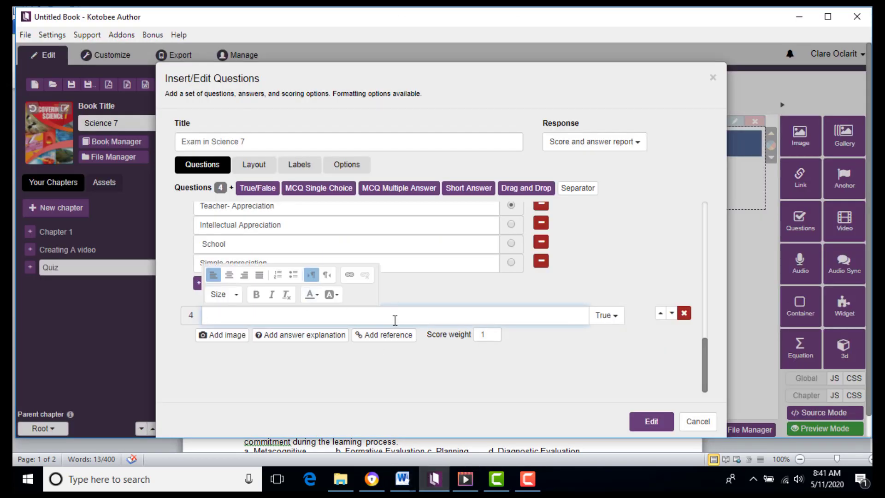
key("ctrl+v")
key("Up")
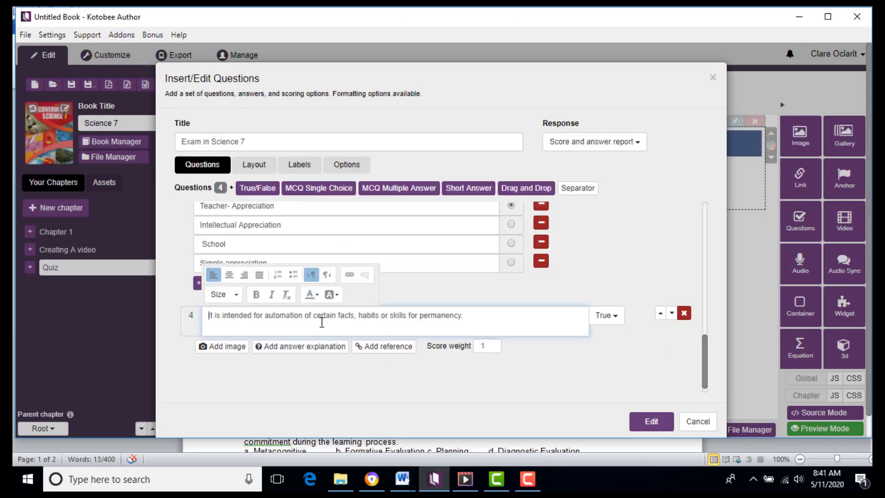
key("shift+Right")
key("Delete")
key("Delete")
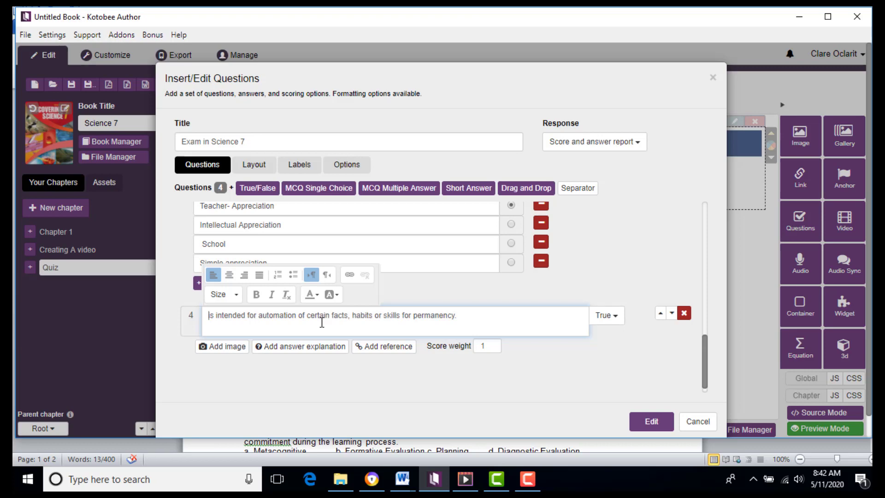
Type 'Drill lesson' at the start so question 4 begins 'Drill lesson is intended for automation…'
mouse_move(402, 479)
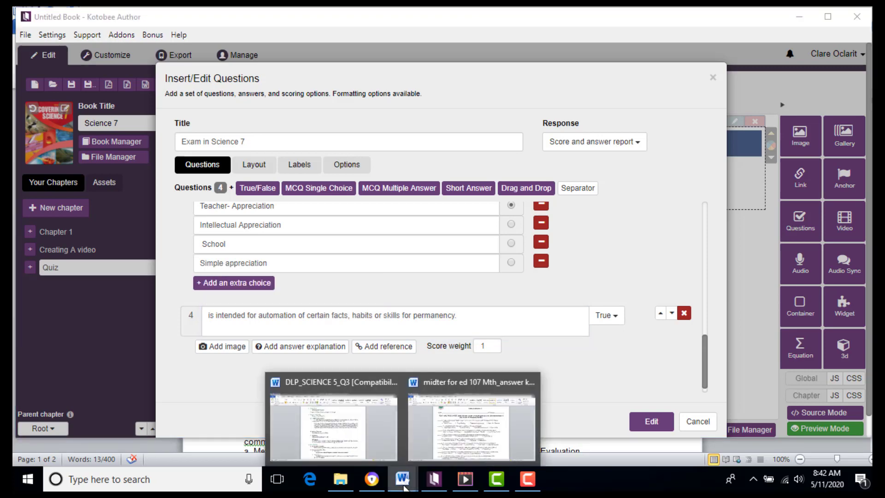
left_click(454, 435)
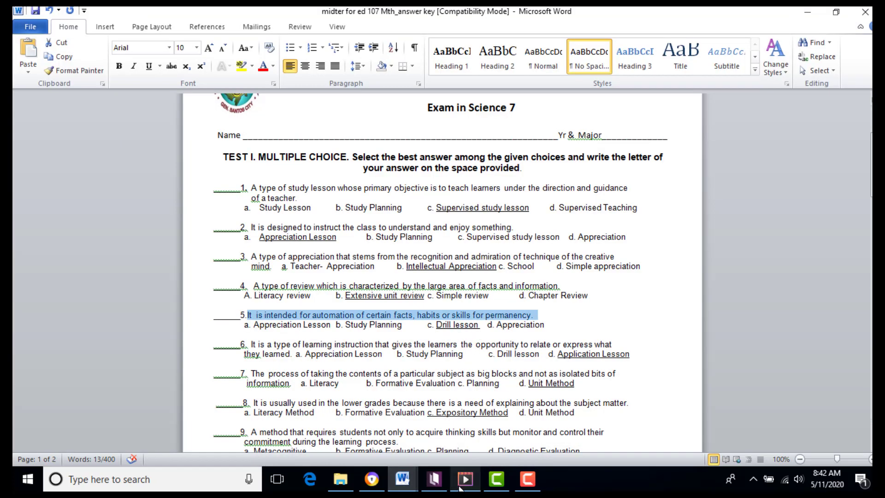
left_click(433, 480)
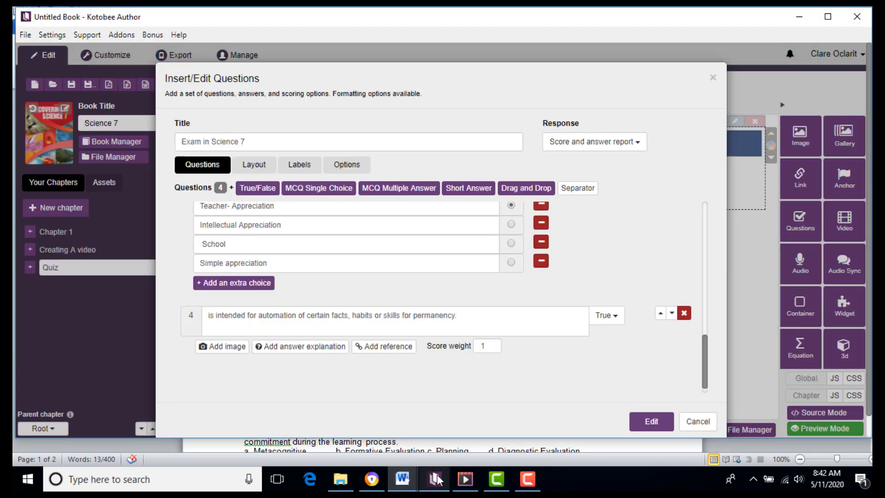
type("Dril")
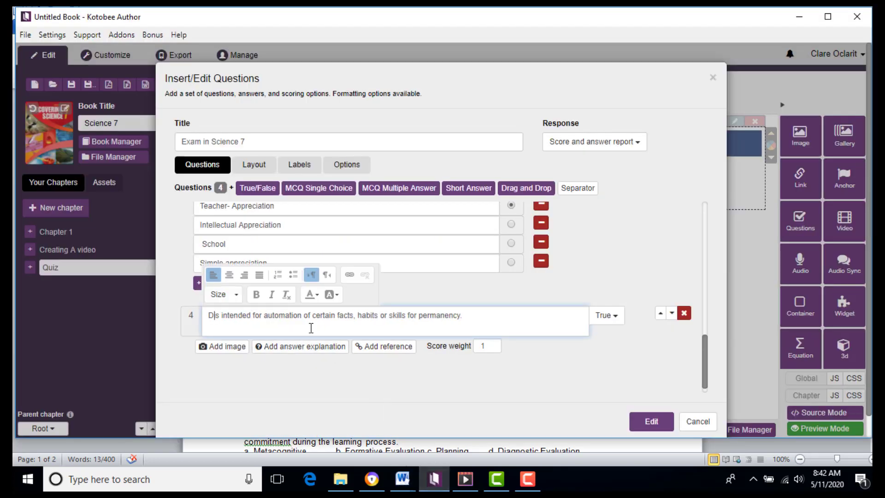
type("l lesson")
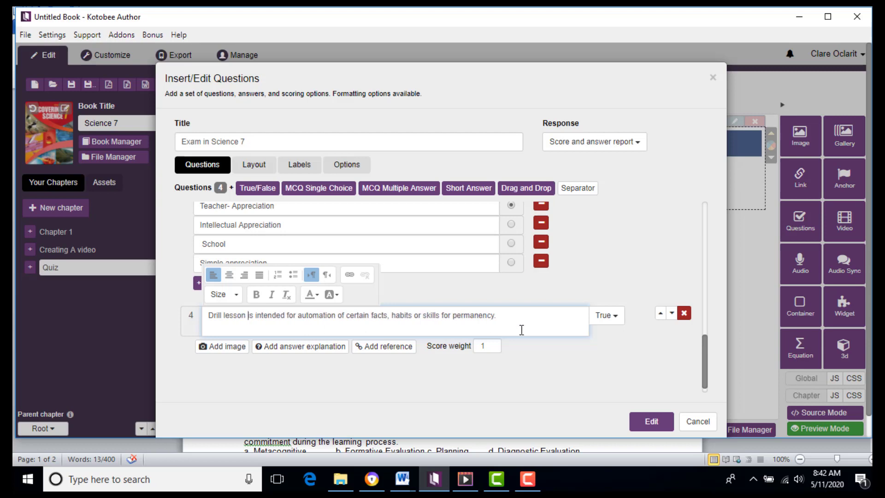
left_click(610, 319)
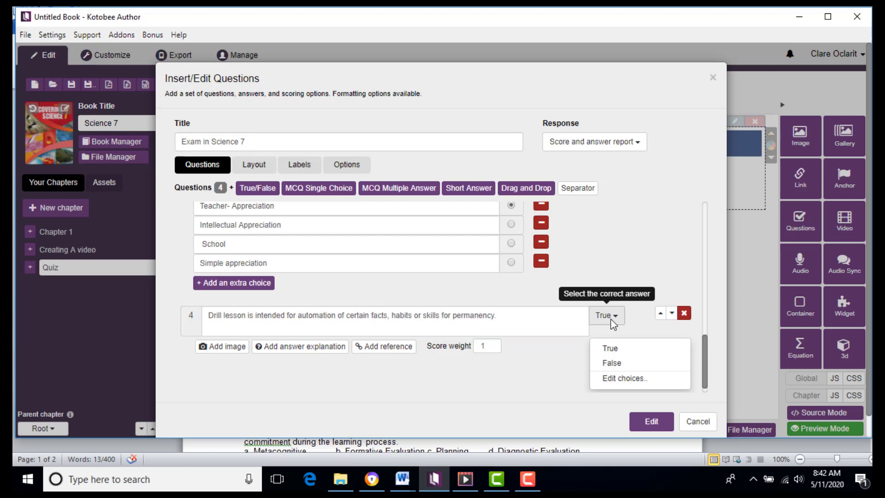
Set question 4 to True and add the explanation 'Drill lesson is the initial form in creating a good mechanism.'
left_click(610, 350)
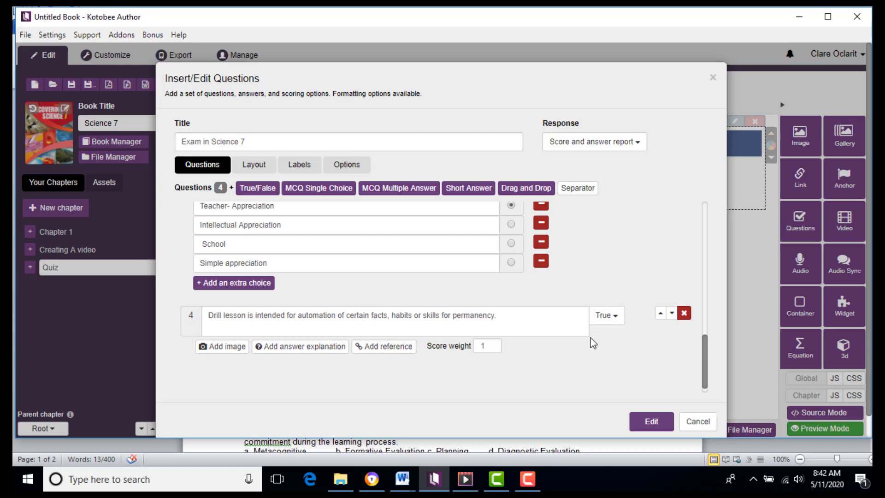
left_click(279, 349)
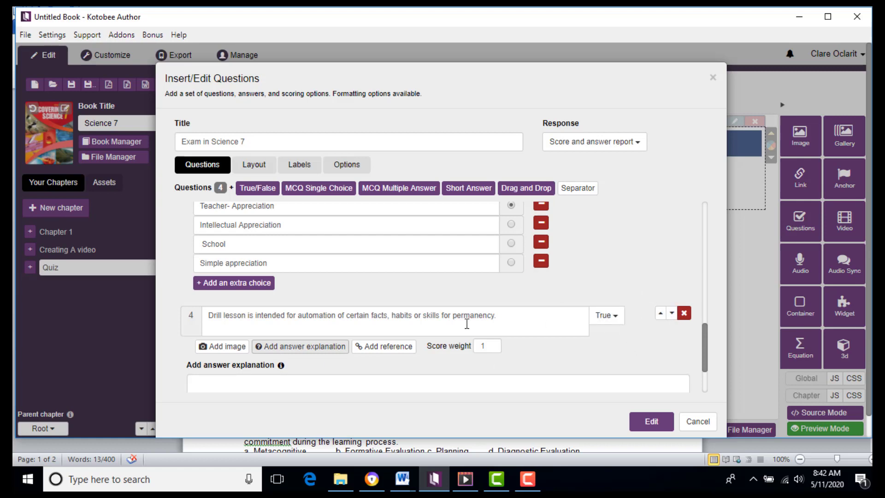
left_click(253, 385)
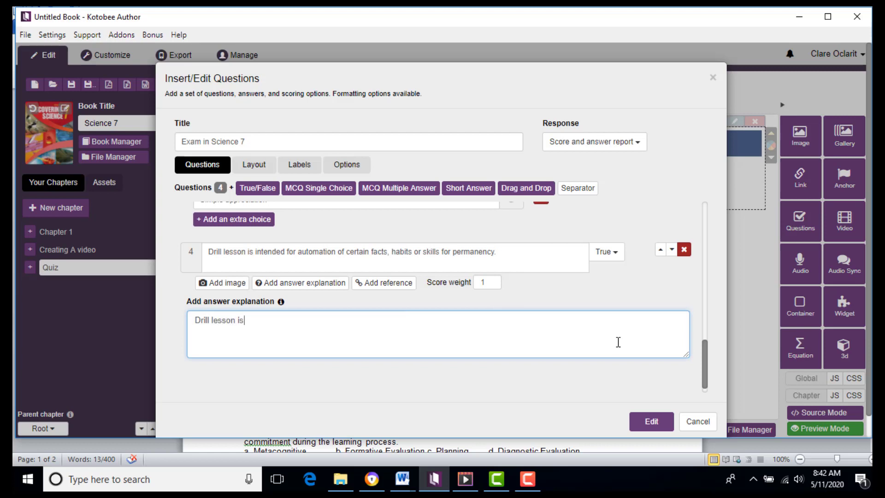
type("the initial fo")
type("rm in creating a")
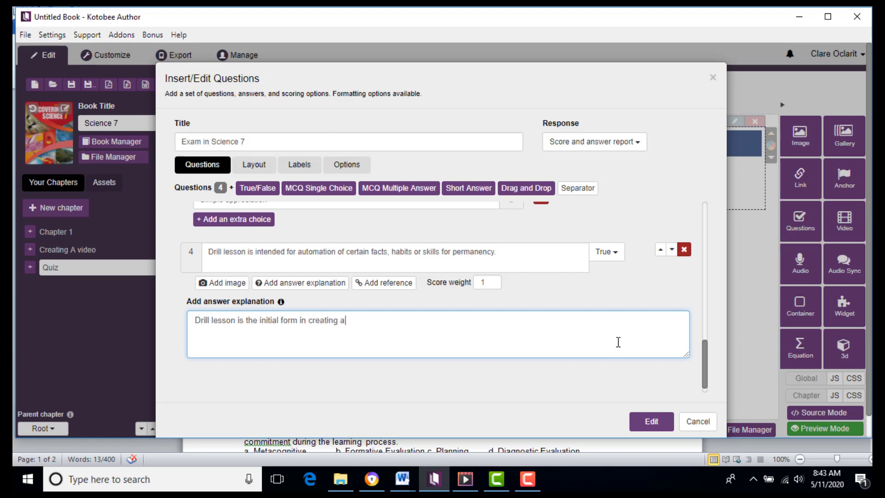
type(" good mechanism.")
scroll(538, 382, "down", 1)
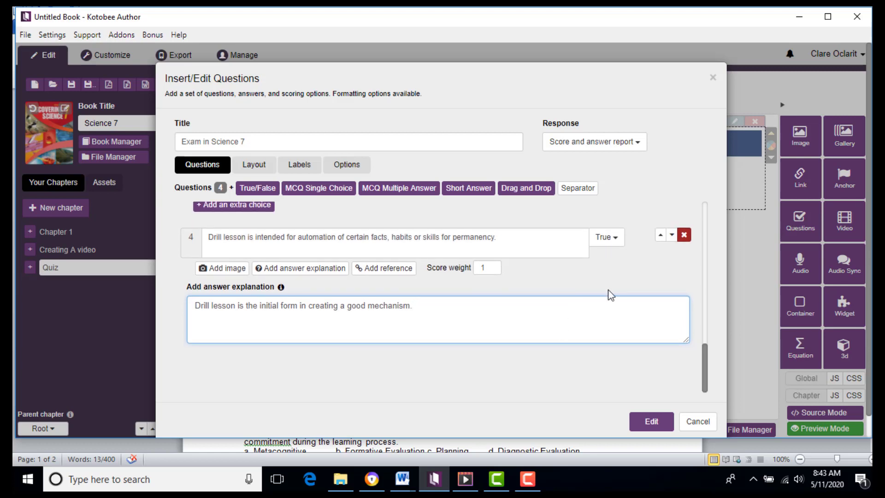
scroll(538, 368, "down", 1)
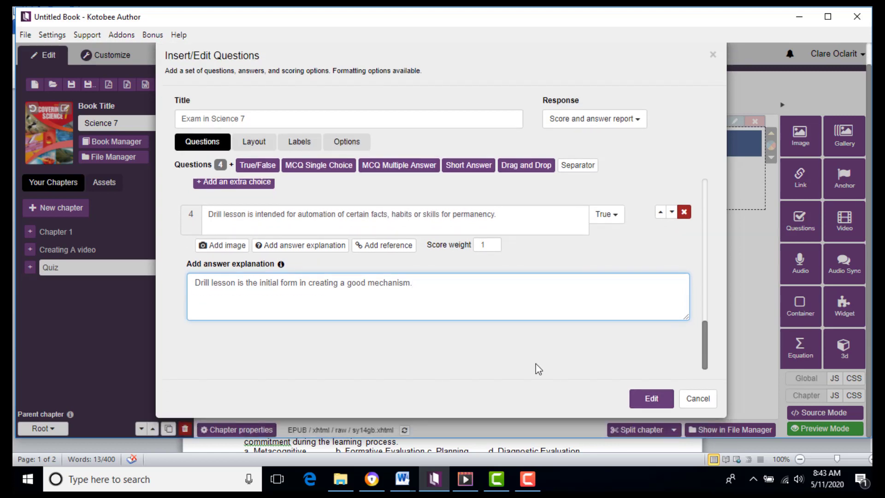
scroll(551, 334, "up", 3)
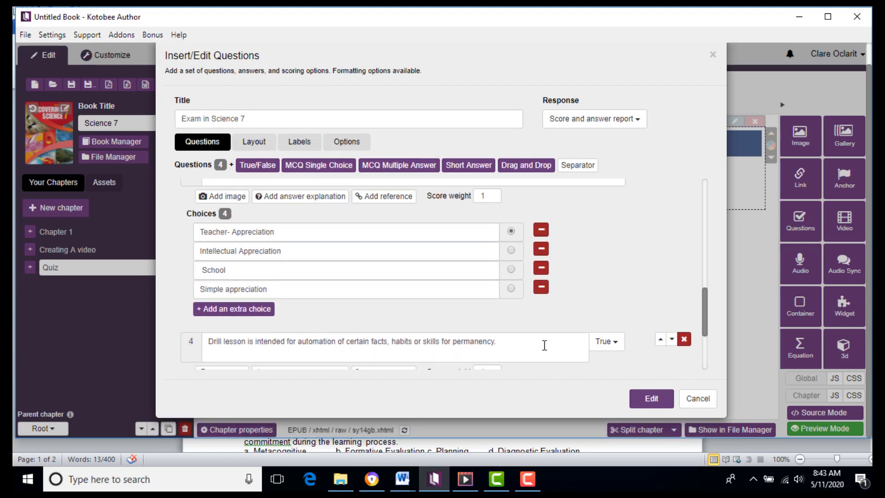
scroll(276, 259, "down", 1)
scroll(276, 258, "down", 3)
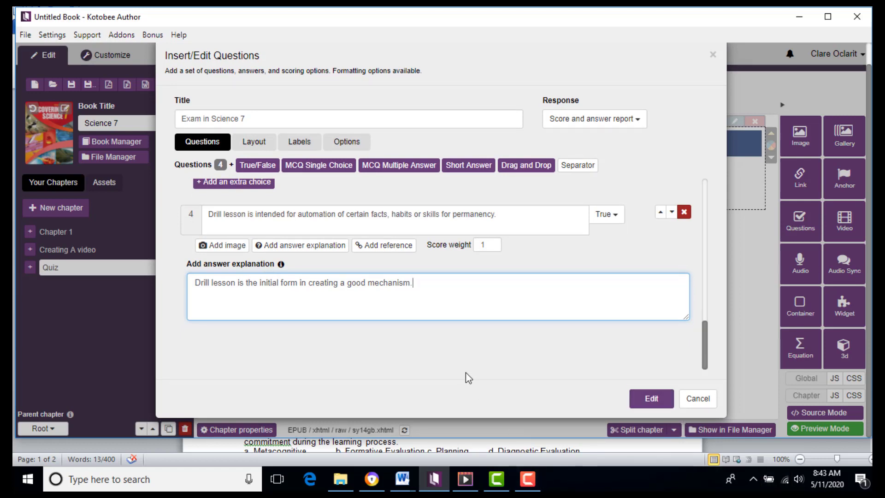
left_click(527, 485)
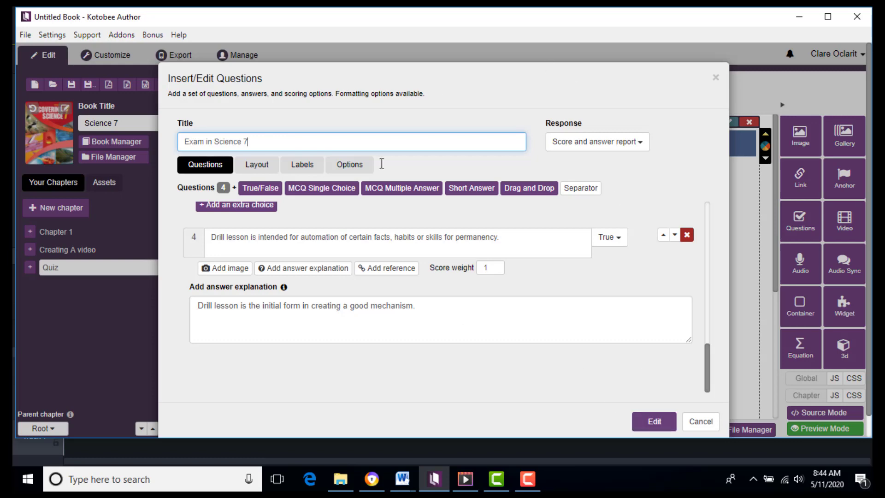
Review the Exam in Science 7 questions and insert the quiz into the Quiz chapter with Edit
scroll(537, 342, "up", 1)
scroll(536, 342, "up", 5)
scroll(536, 342, "down", 5)
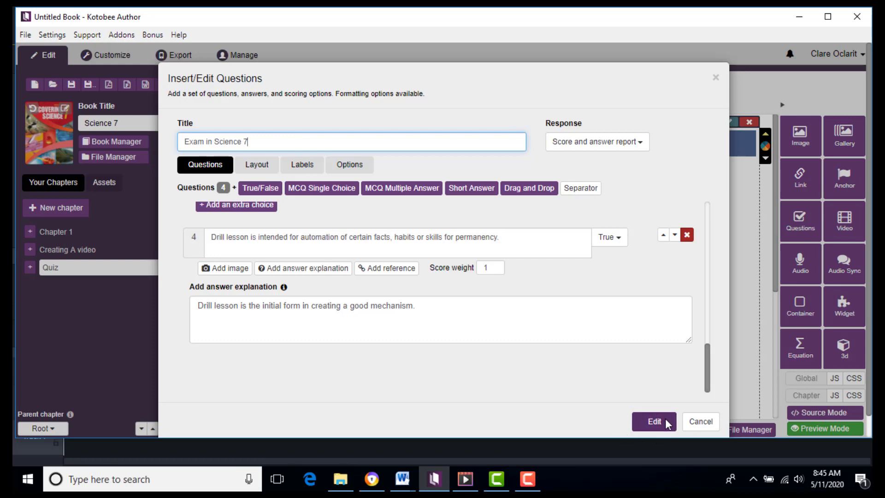
scroll(503, 253, "up", 3)
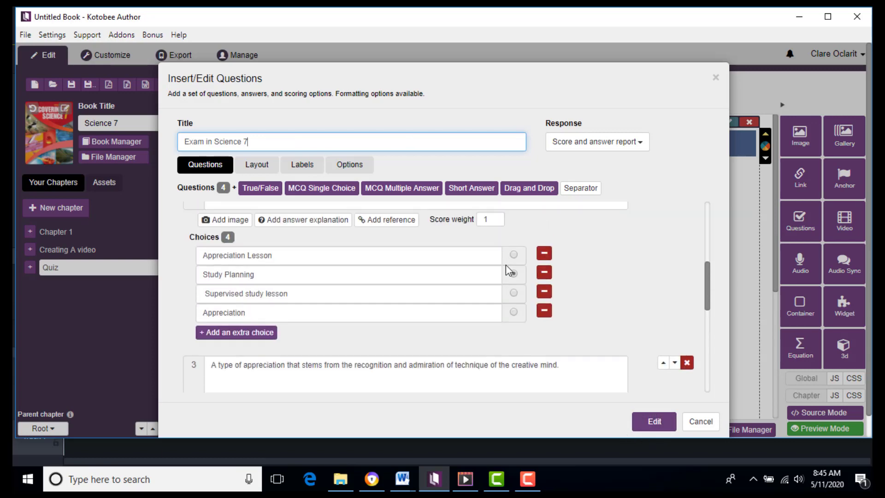
scroll(507, 268, "down", 3)
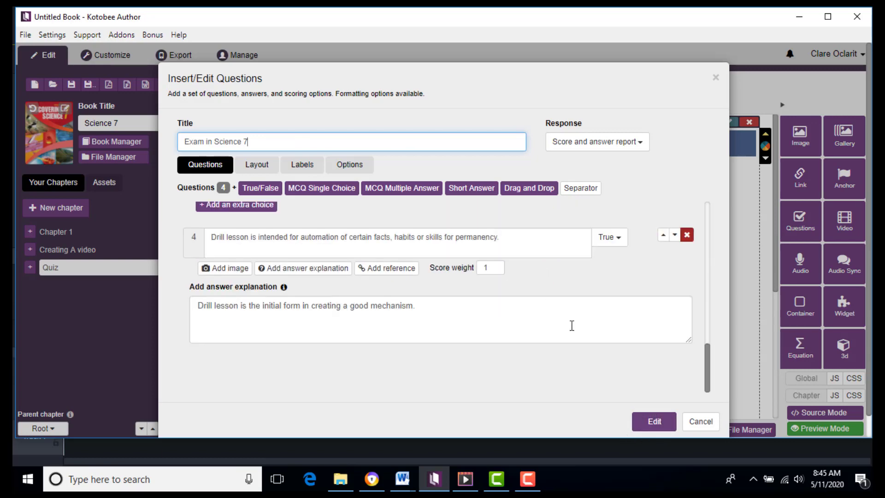
left_click(652, 426)
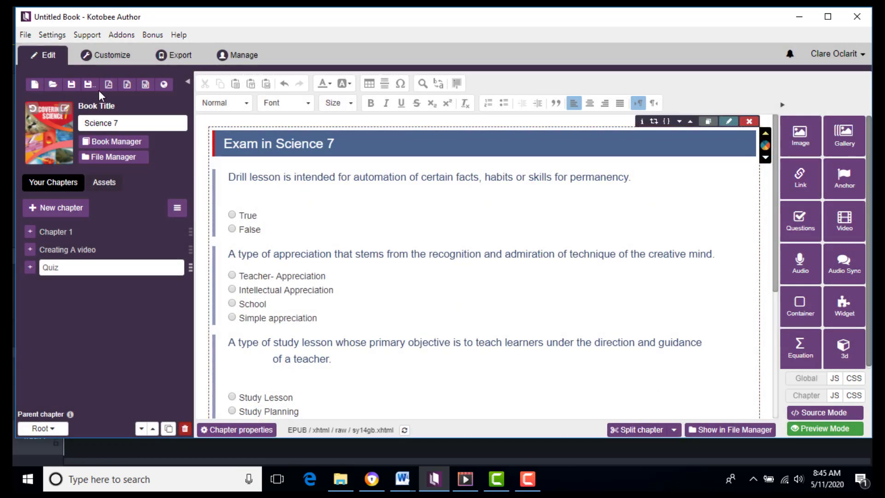
Preview the book on a phone and navigate via Chapter 1 to the Quiz chapter
left_click(97, 55)
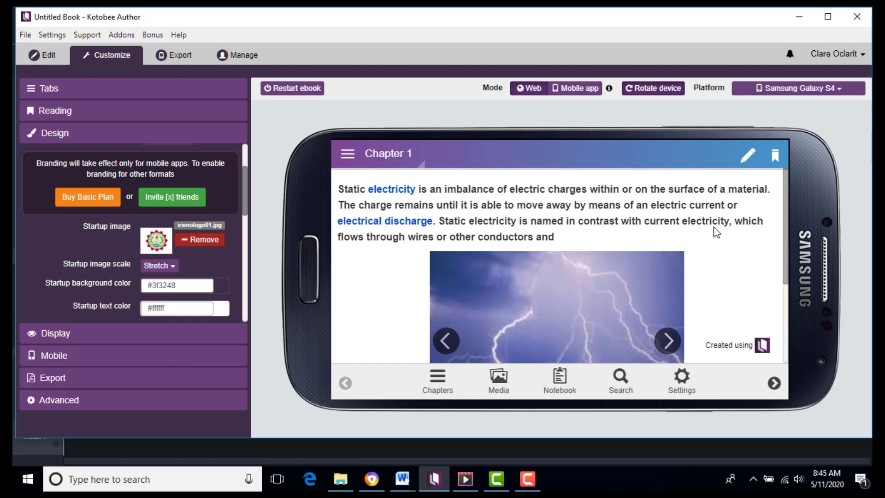
left_click(347, 154)
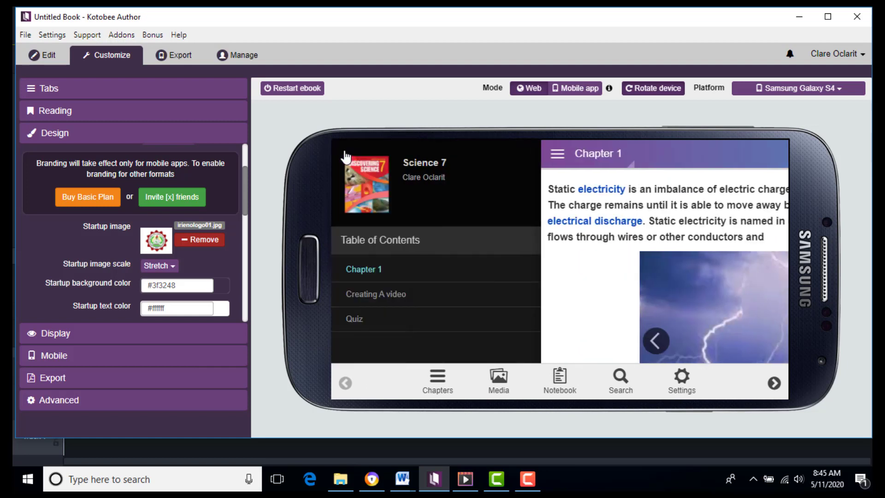
left_click(373, 276)
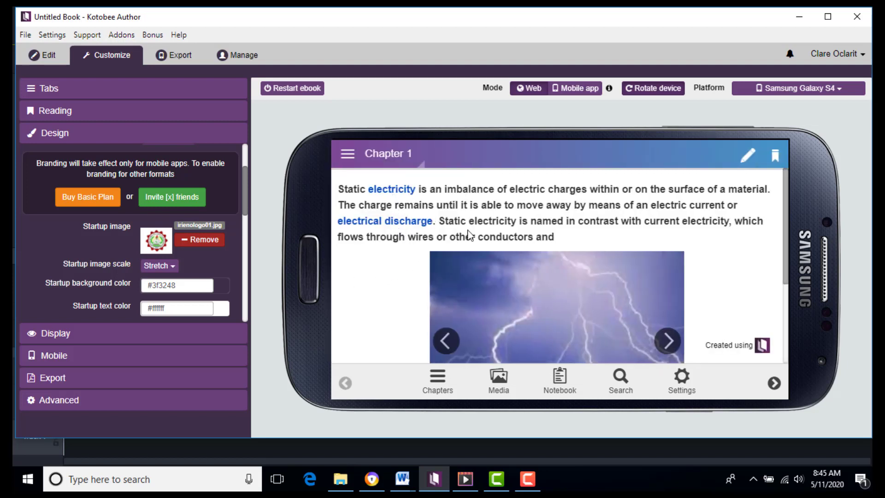
left_click(348, 156)
left_click(356, 320)
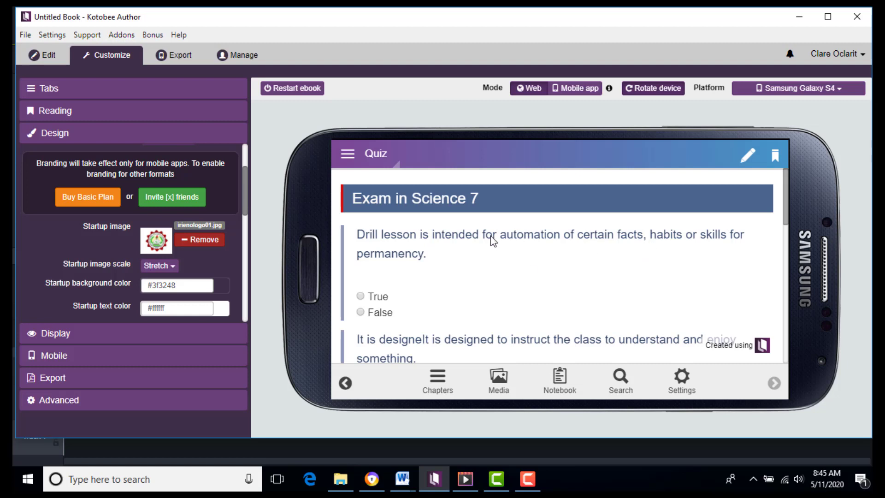
Submit the quiz answers for a passing 50 / 100 score and open the Export screen
scroll(491, 236, "down", 2)
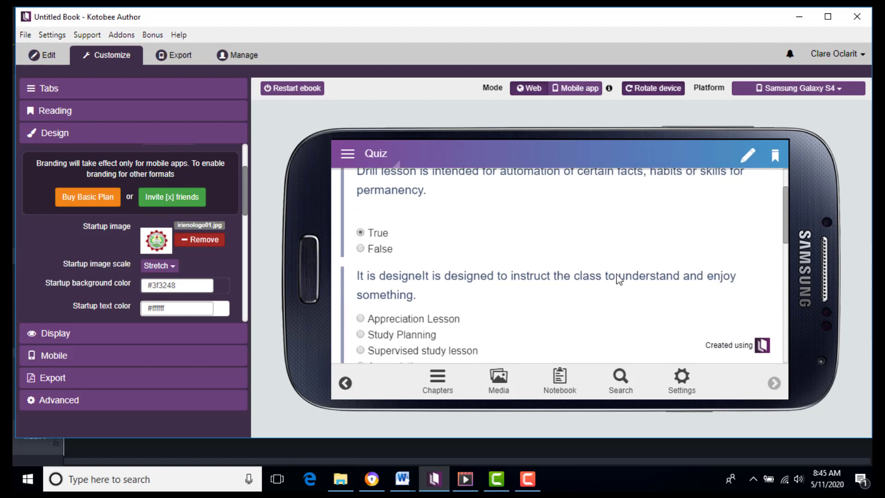
scroll(361, 239, "down", 2)
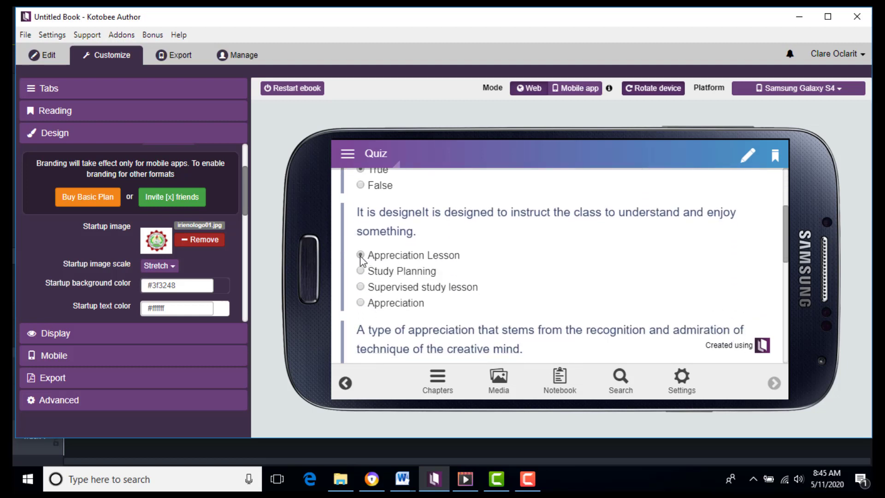
scroll(585, 287, "down", 2)
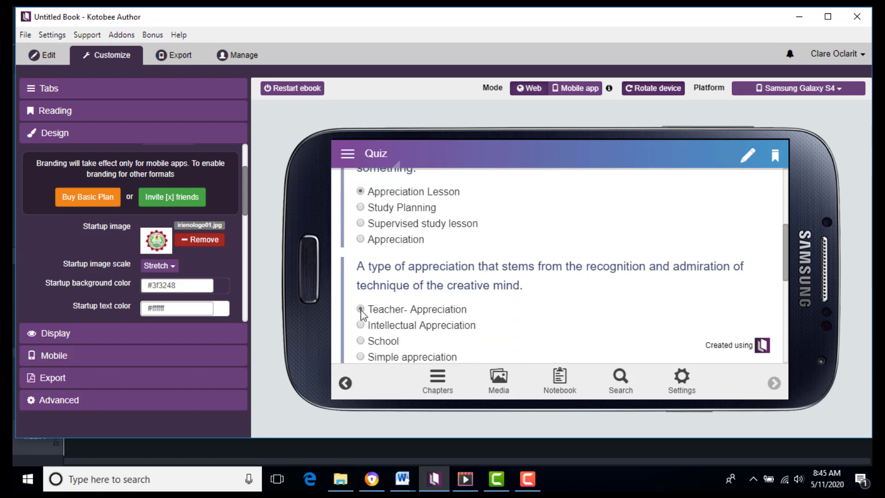
scroll(604, 293, "down", 6)
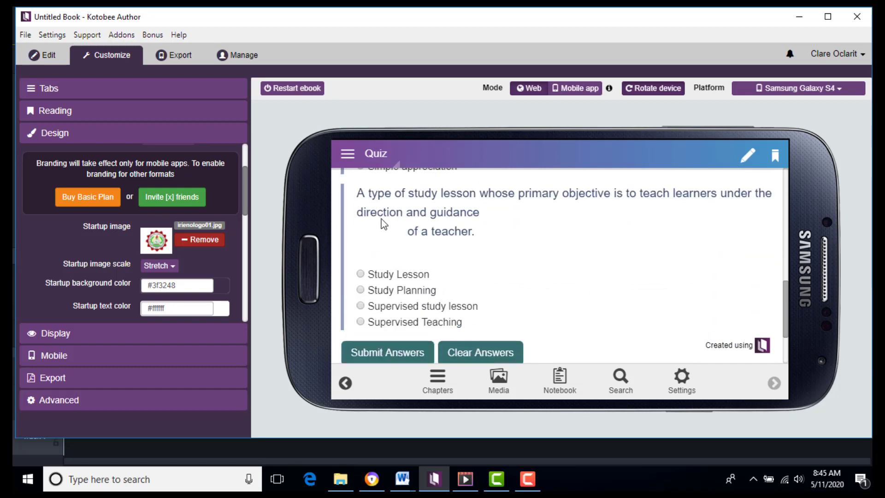
scroll(381, 224, "down", 3)
left_click(371, 267)
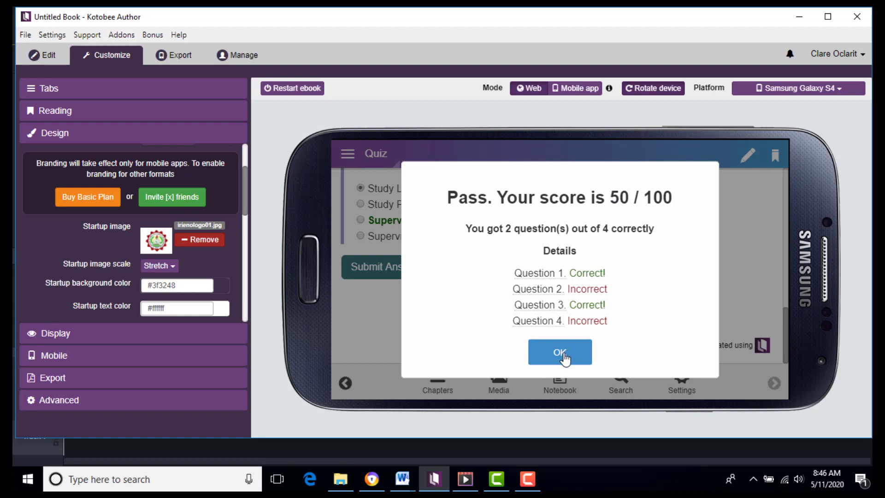
left_click(178, 55)
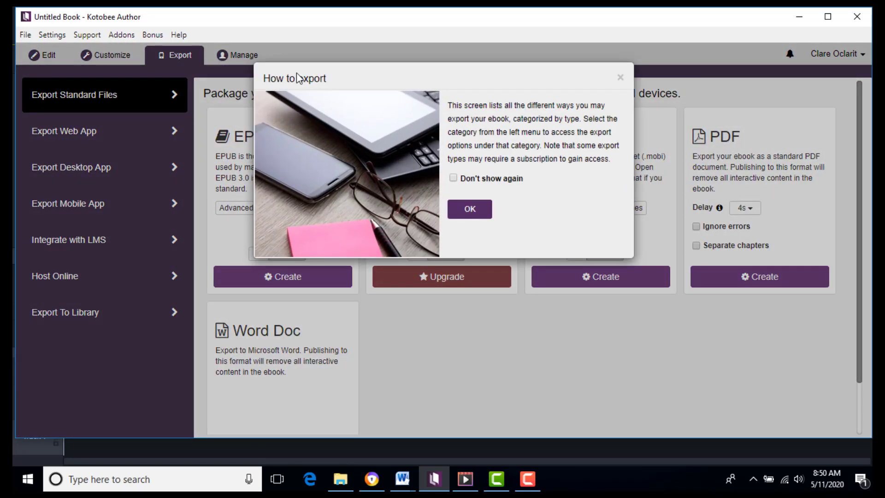
Dismiss the export help and save a standard EPUB named 'Science 7' to the Desktop
left_click(468, 212)
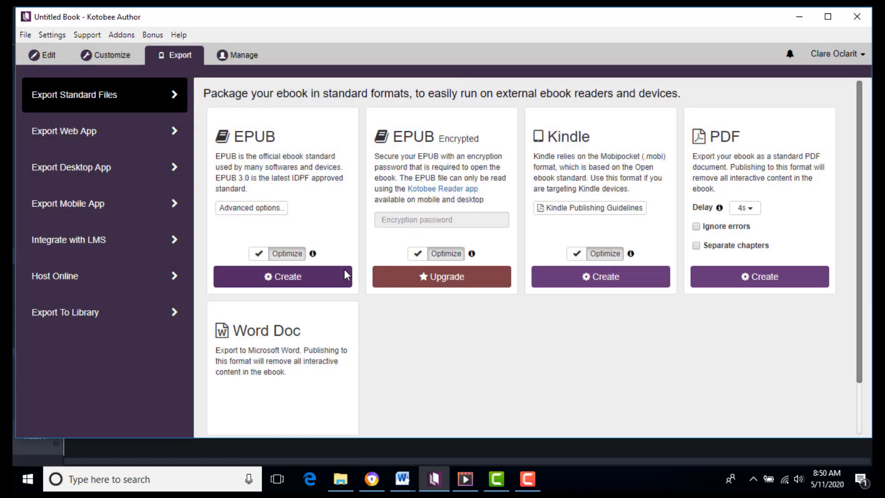
left_click(289, 278)
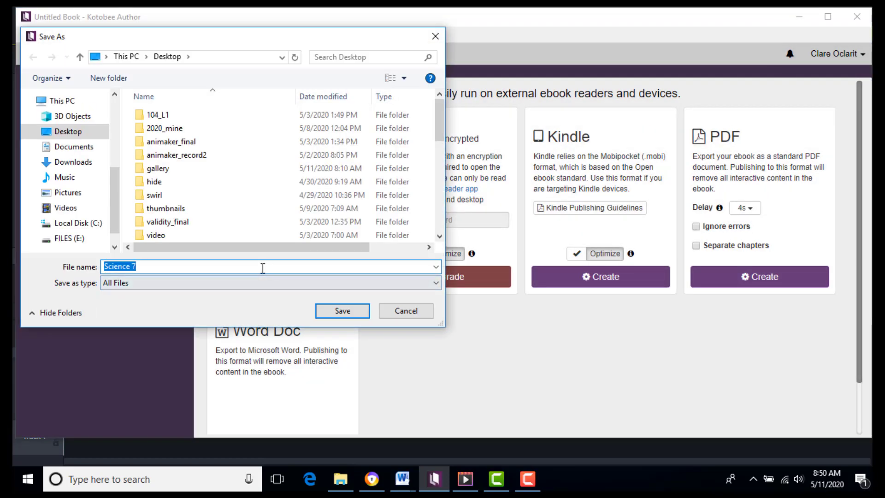
left_click(335, 315)
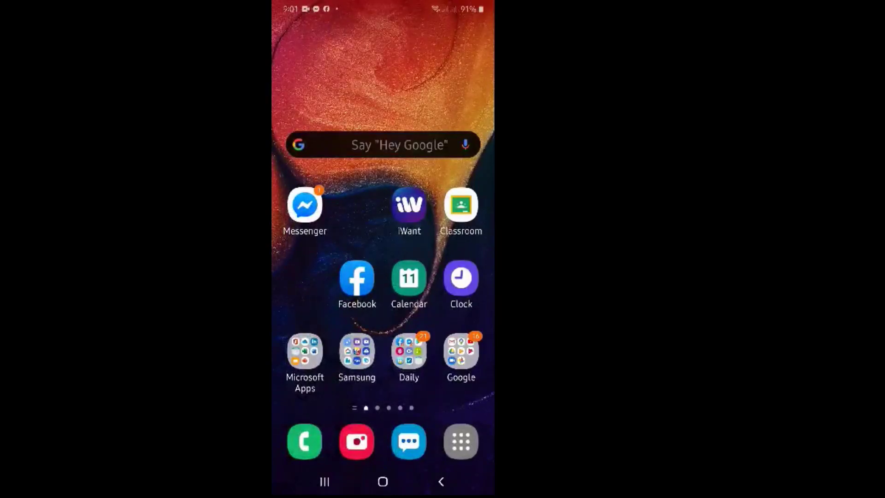
Install Kotobee Reader from the Play Store in the phone's Daily folder
left_click(409, 351)
left_click(406, 176)
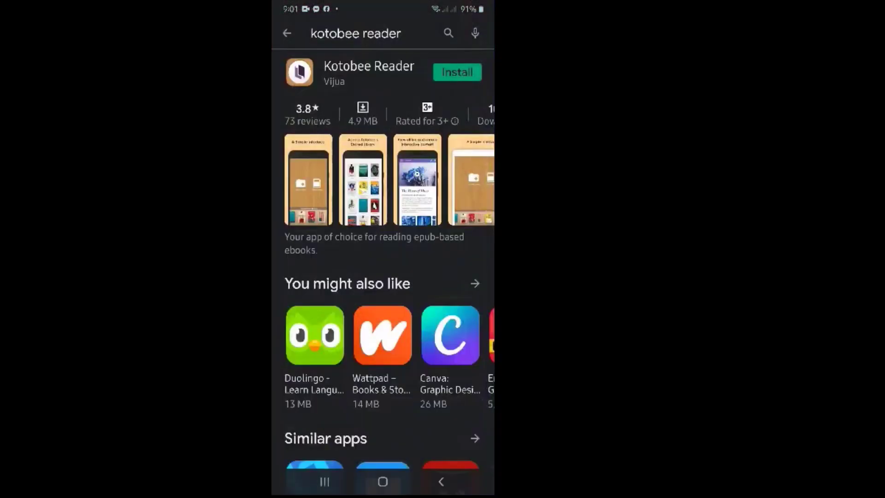
left_click(454, 72)
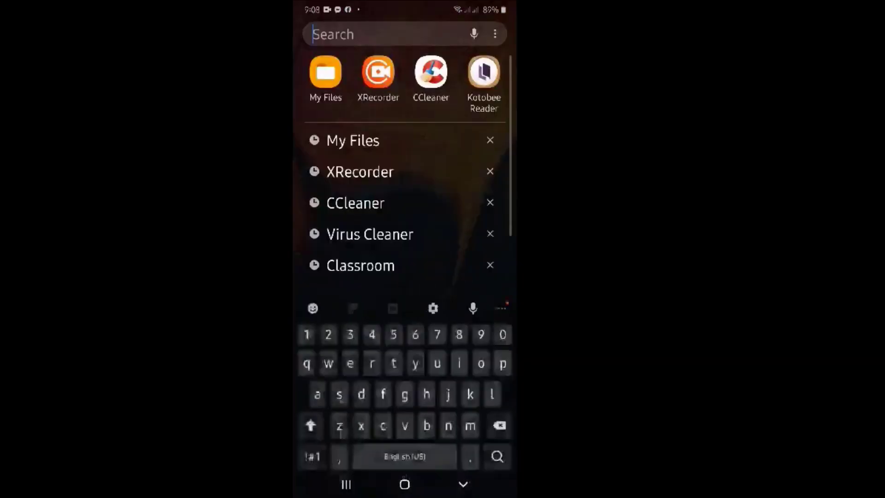
Open the exported Science 7 EPUB from My Files in Kotobee Reader to view its quiz
left_click(324, 79)
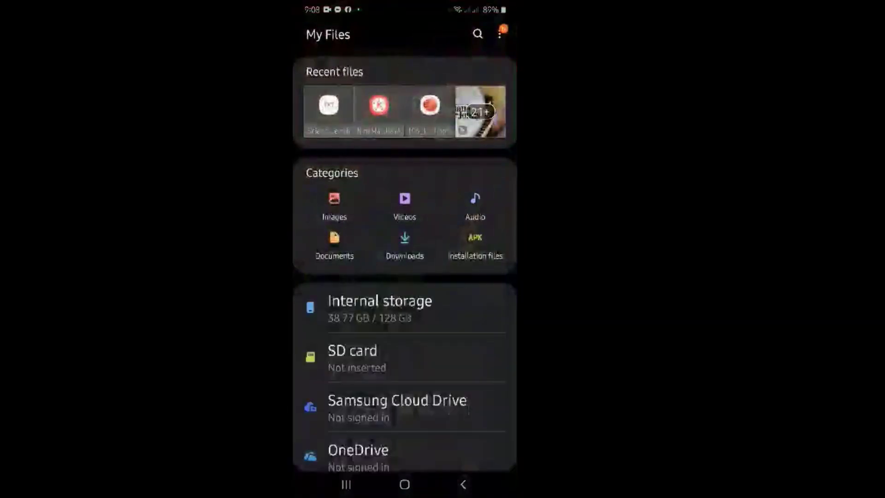
left_click(329, 110)
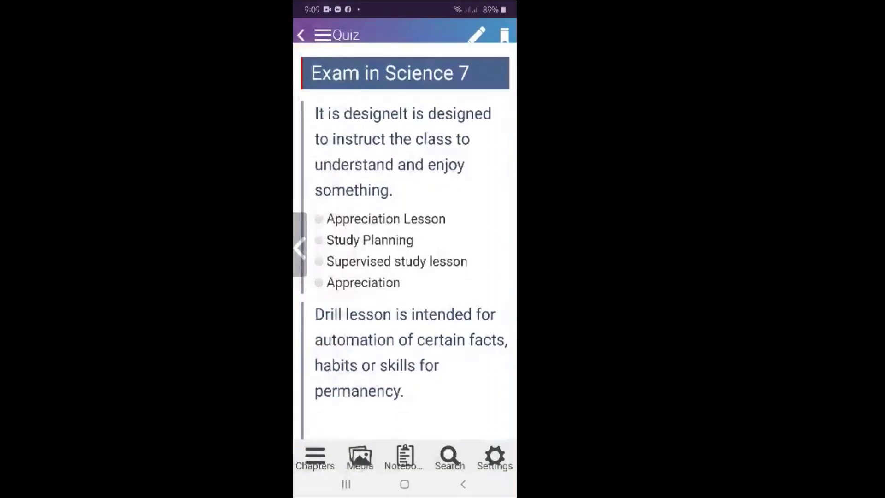
scroll(405, 249, "down", 8)
left_click(405, 483)
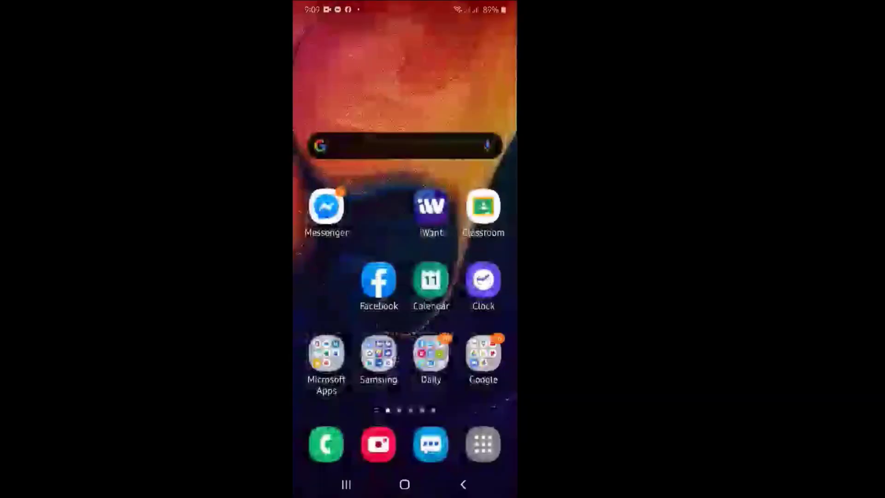